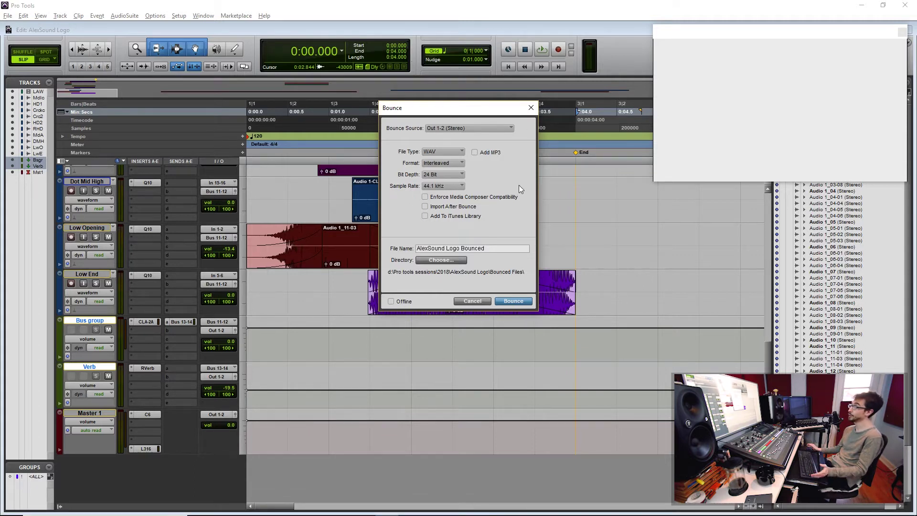
Step: Examine the available bounce sources, file types and channel formats for the stereo mix export
left_click(489, 127)
left_click(509, 177)
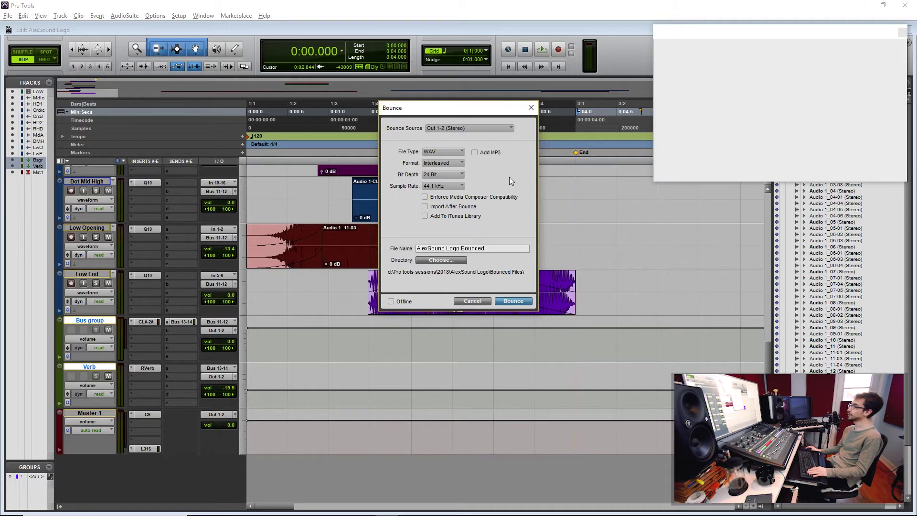
left_click(457, 151)
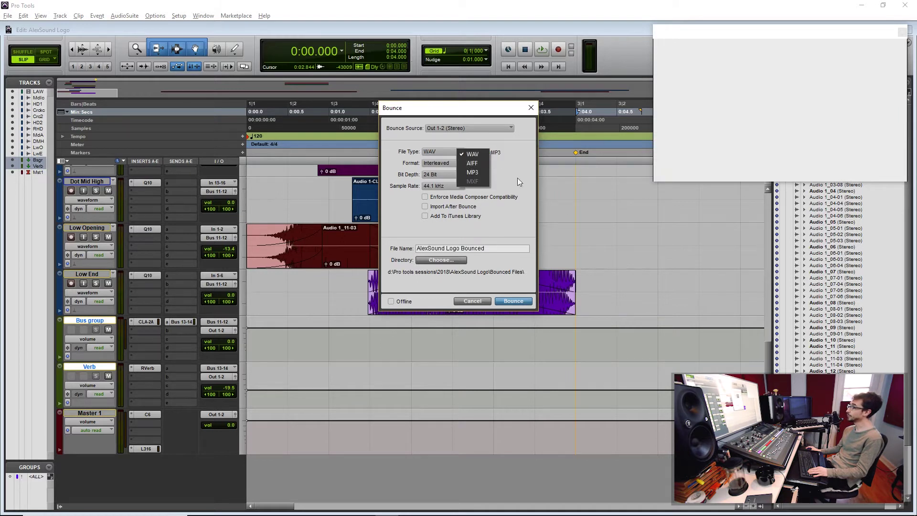
left_click(509, 166)
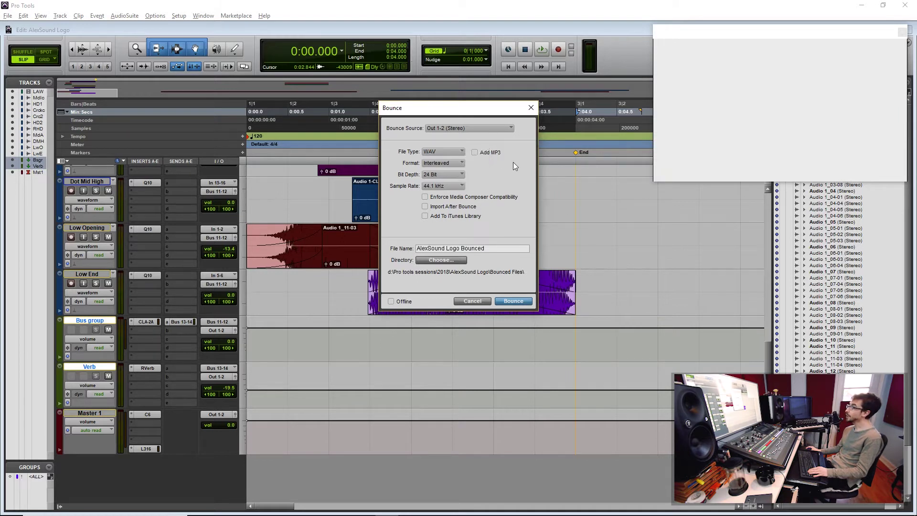
left_click(456, 164)
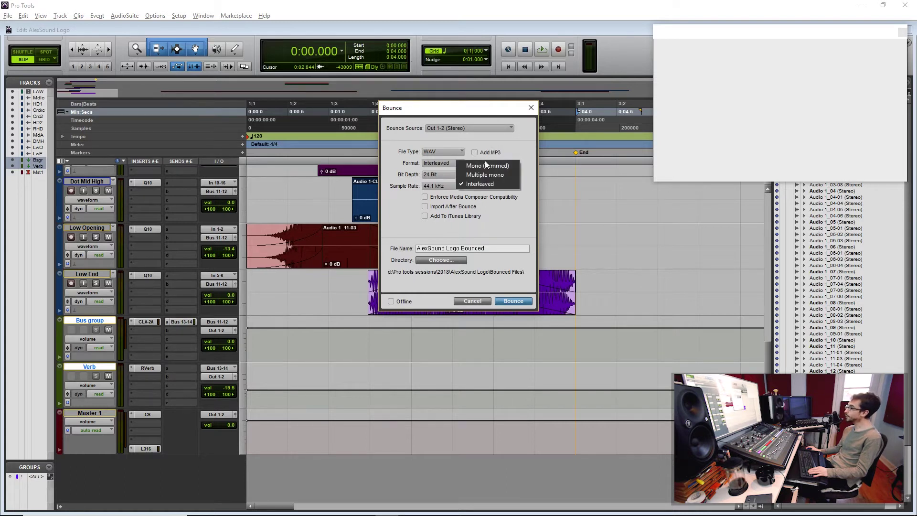
left_click(449, 162)
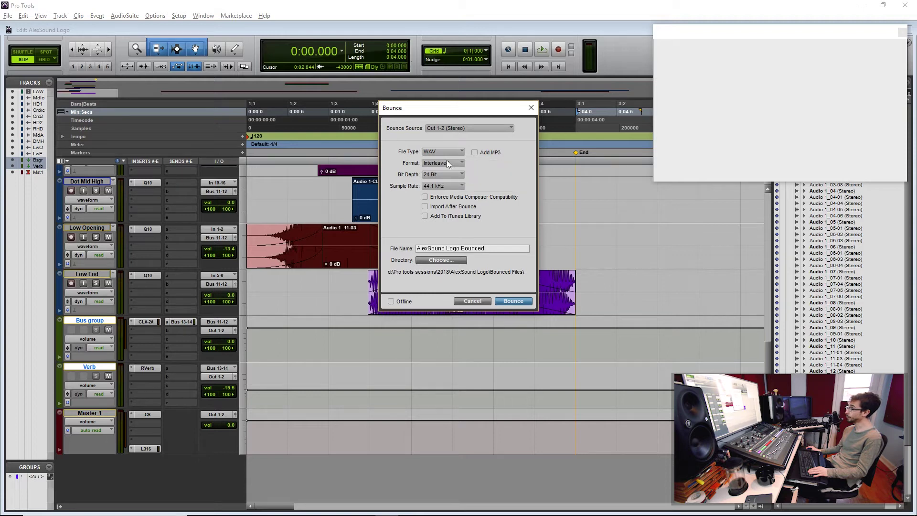
left_click(448, 164)
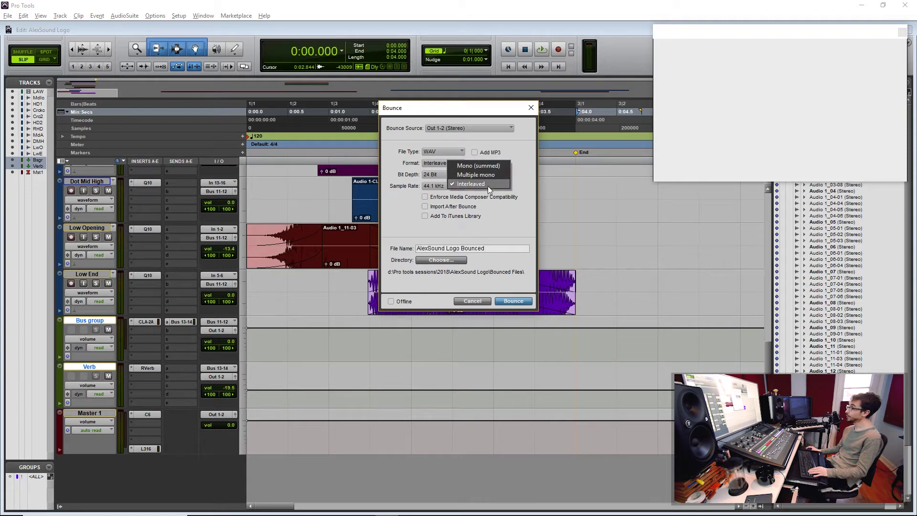
left_click(510, 211)
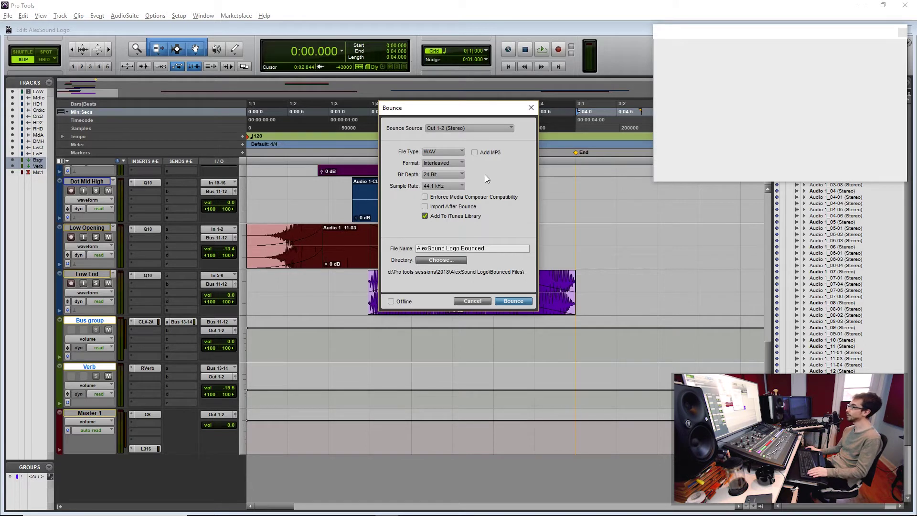
Step: Switch the bounce format to Multiple mono, and finally to Mono (summed)
left_click(441, 165)
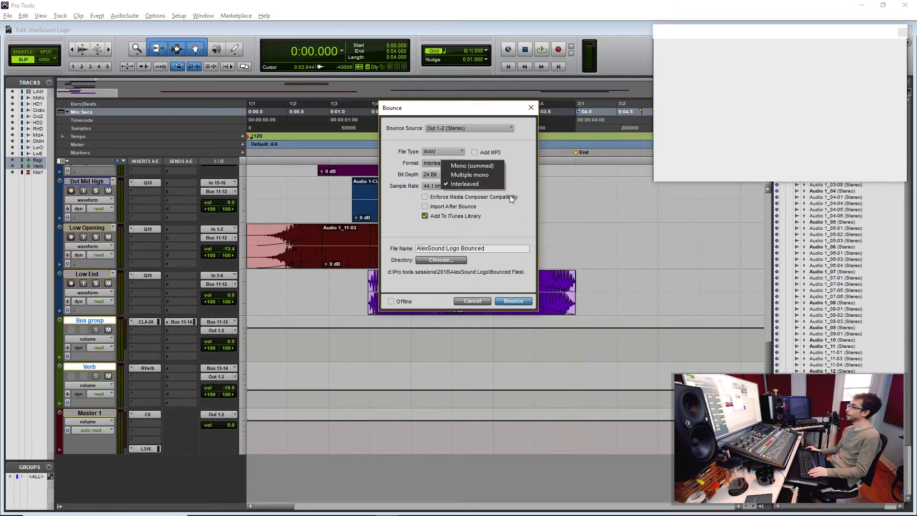
left_click(477, 170)
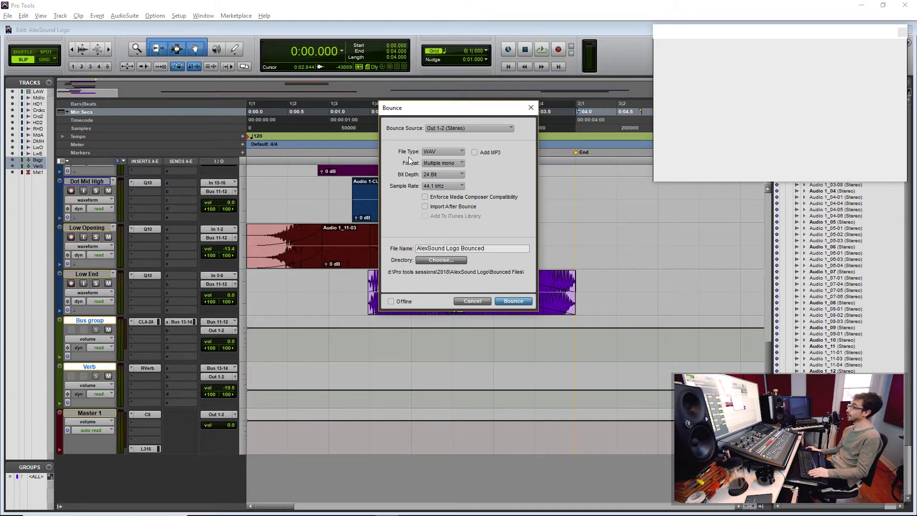
left_click(438, 165)
left_click(482, 166)
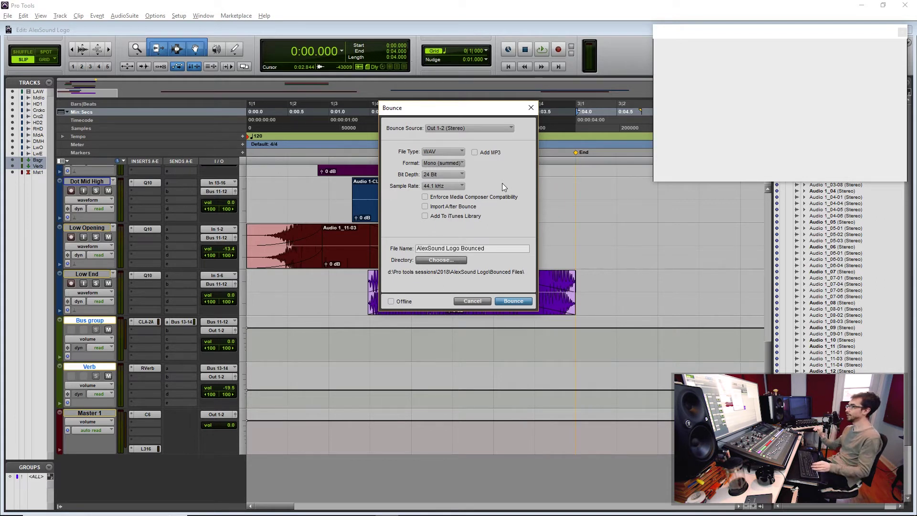
Step: Set the bounce's bit depth to 16 Bit
left_click(462, 175)
left_click(474, 151)
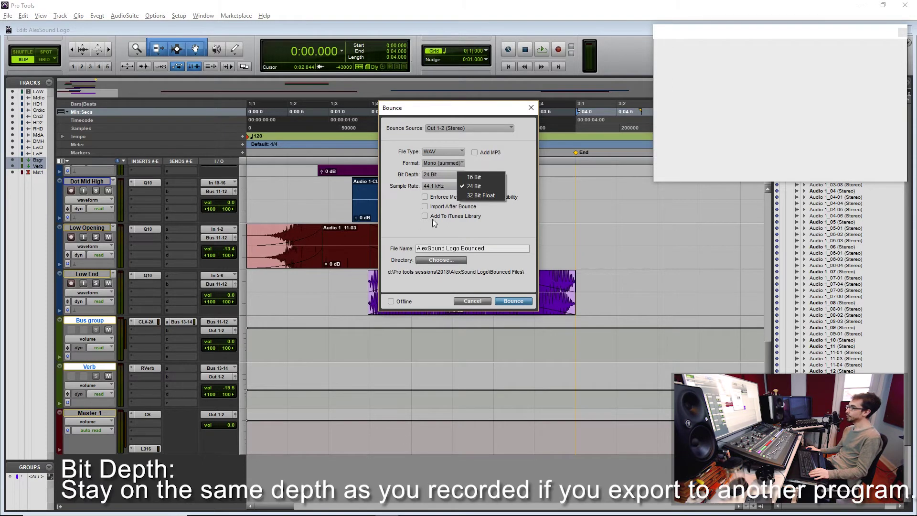
left_click(393, 187)
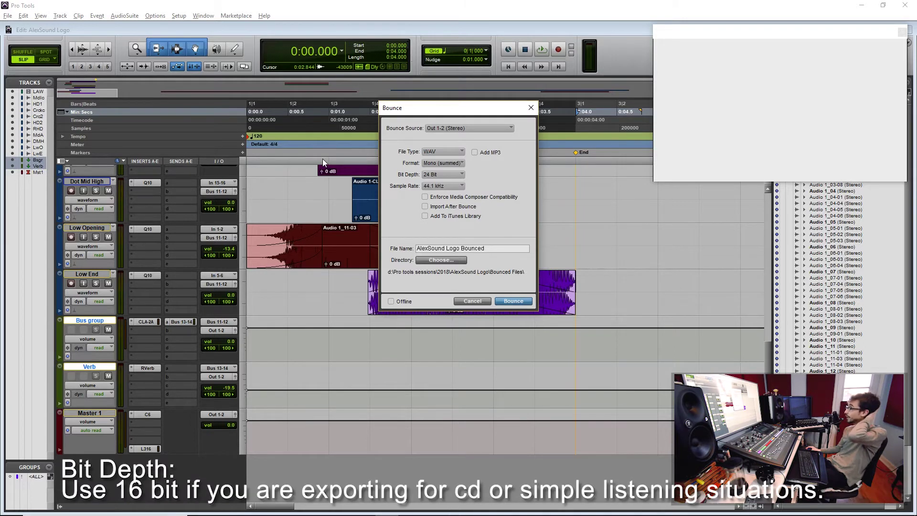
left_click(453, 175)
left_click(467, 177)
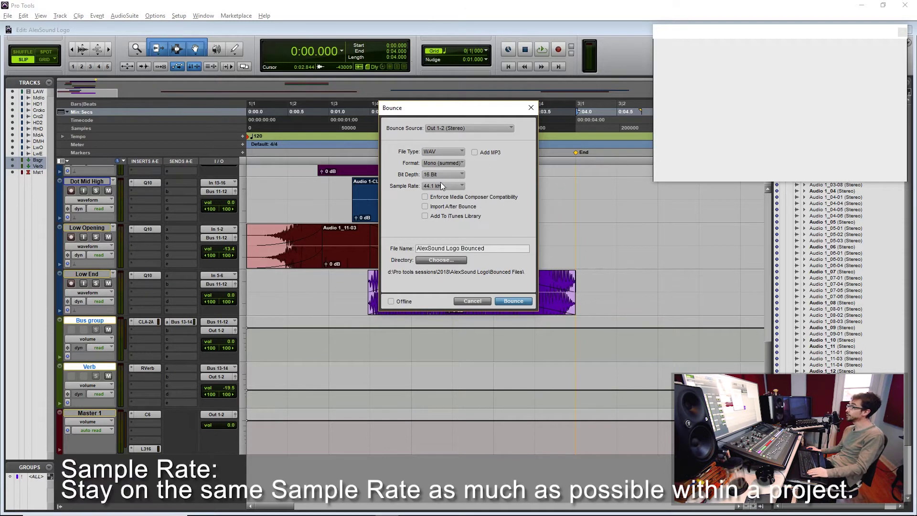
Step: Examine the available sample rates for the bounce
left_click(457, 187)
left_click(514, 159)
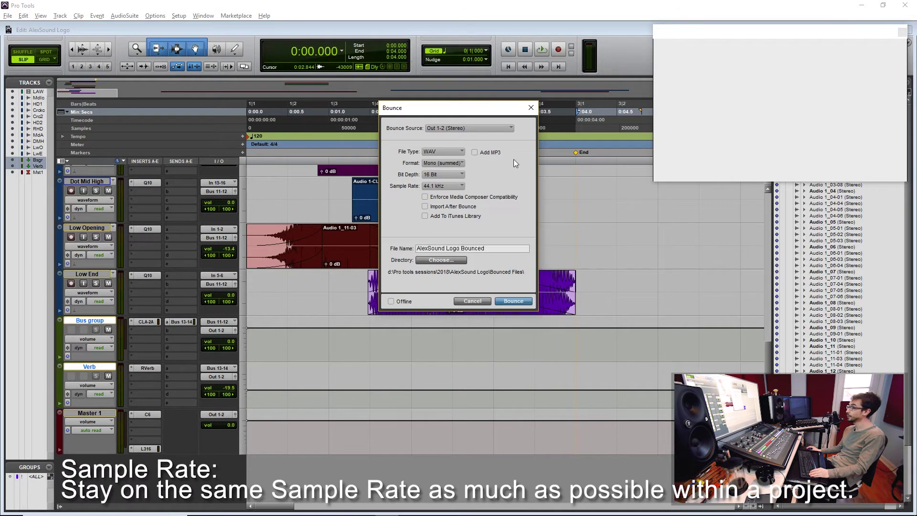
left_click(457, 184)
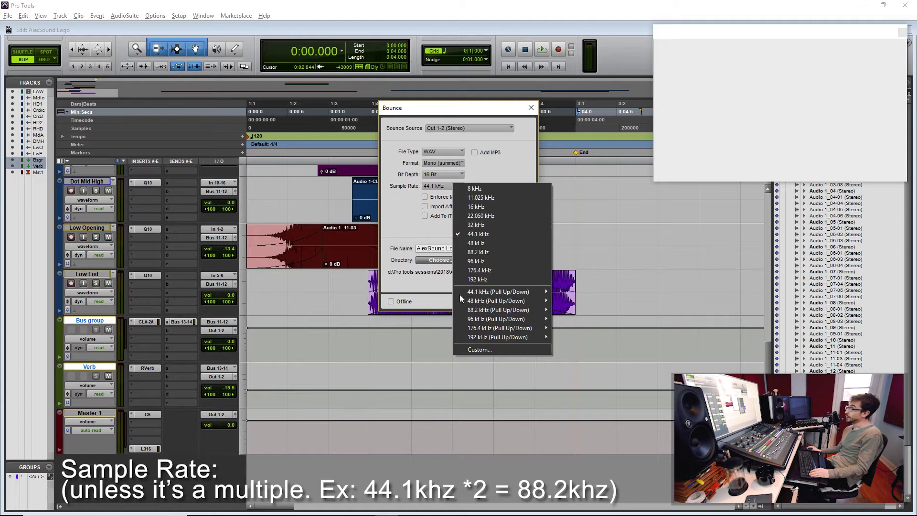
left_click(405, 215)
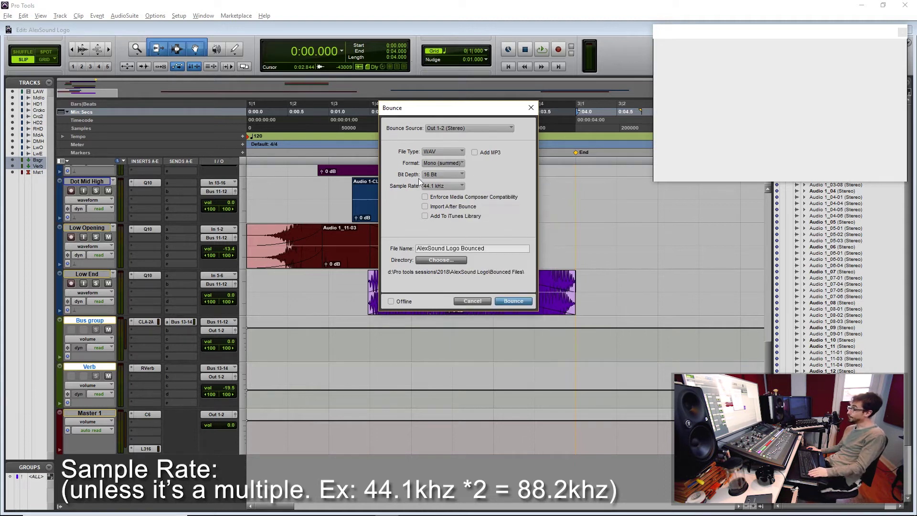
Step: Name the file "AlexSound Logo Bounced Offline" and bounce it with Offline enabled
double_click(503, 247)
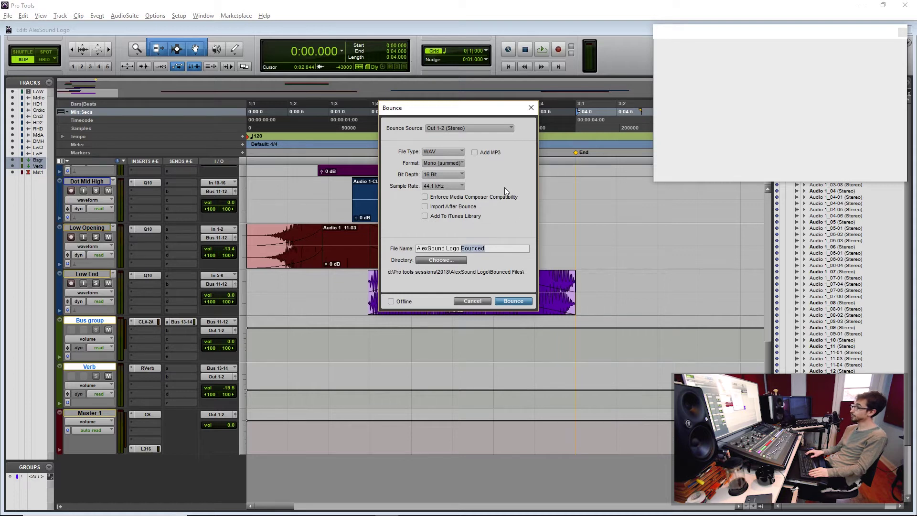
key("Right")
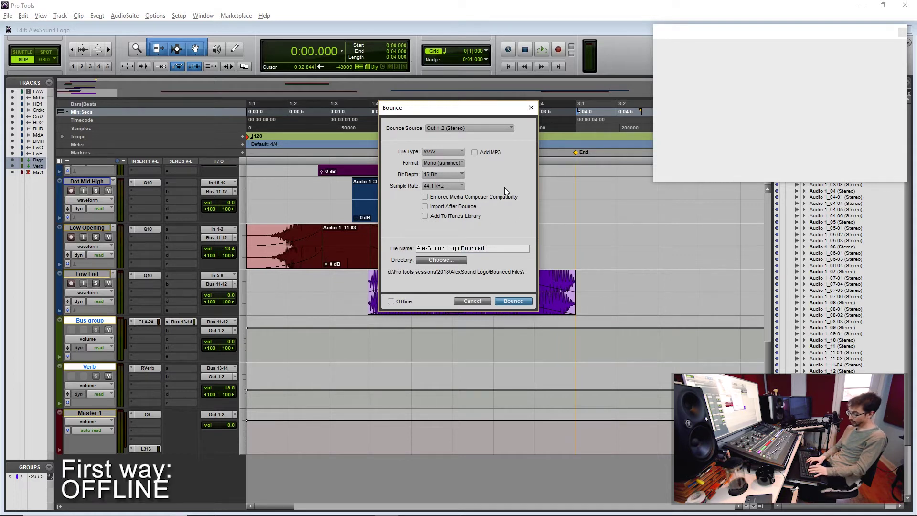
type("Offline")
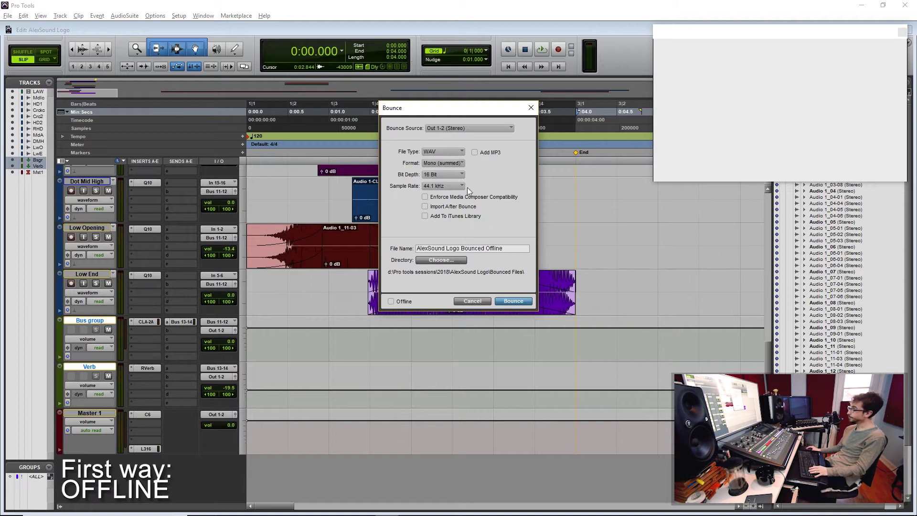
left_click(392, 302)
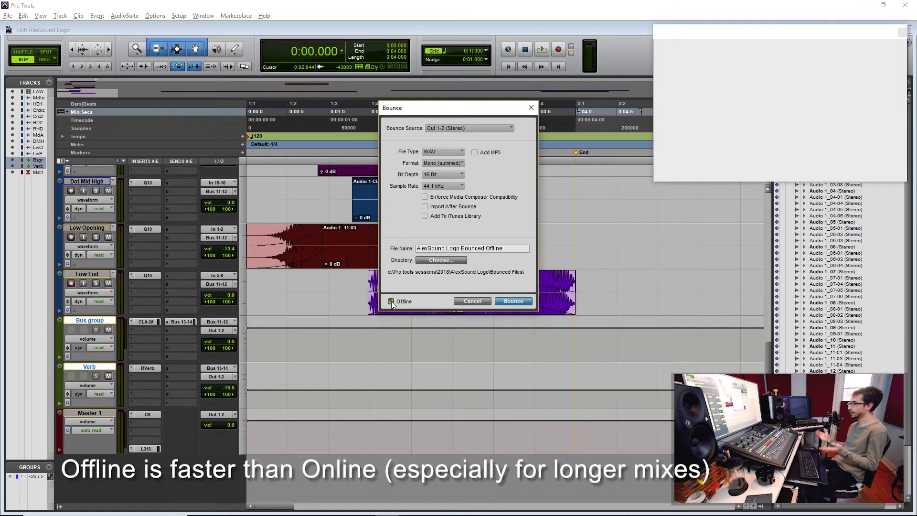
left_click(518, 300)
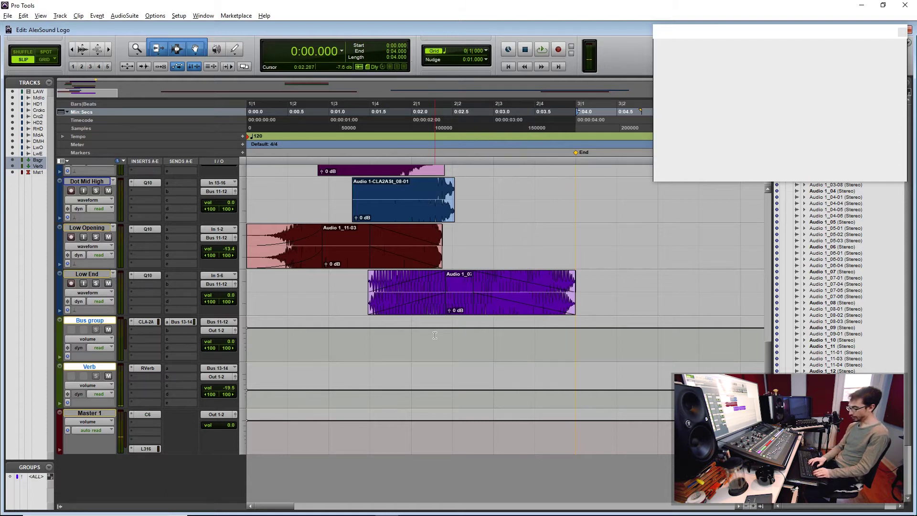
Step: Prepare another bounce named "AlexSound Logo Bounced Online" with Offline disabled
key("ctrl+alt+b")
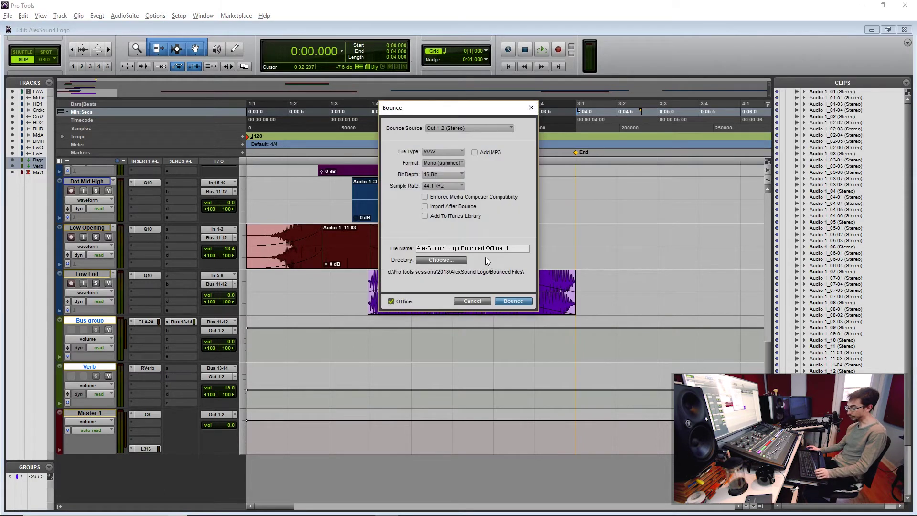
left_click_drag(510, 249, 488, 251)
type("Online")
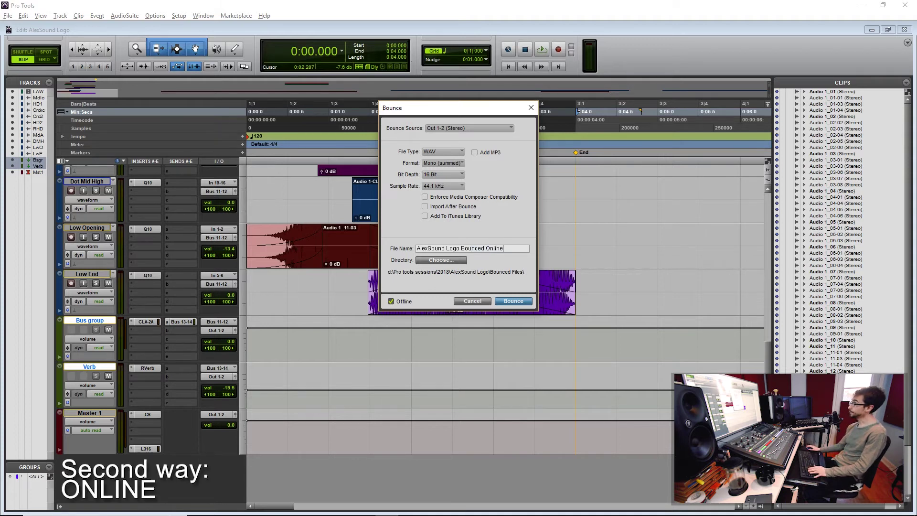
left_click(391, 301)
Step: Bounce the mix offline in Interleaved format as "AlexSound Logo Bounced Offline", replacing the existing file
left_click(449, 164)
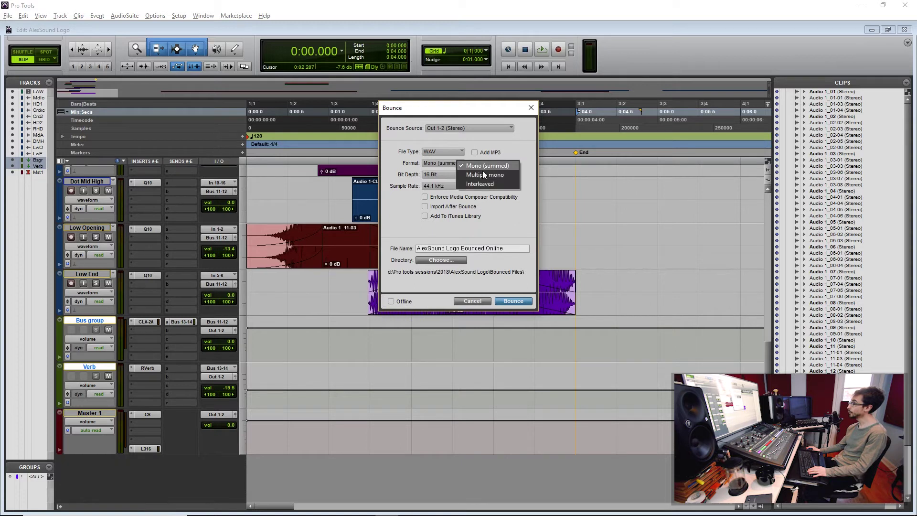
left_click(493, 183)
left_click_drag(503, 249, 490, 249)
type("ffline")
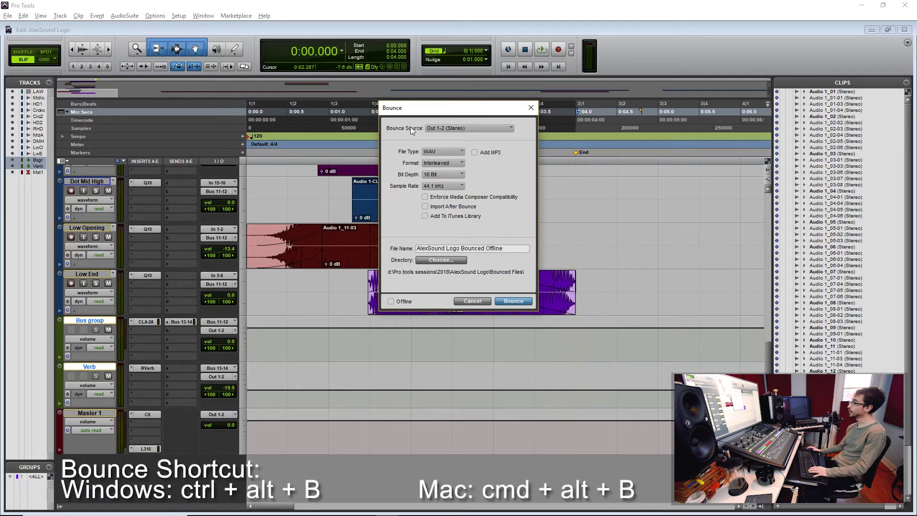
left_click(391, 301)
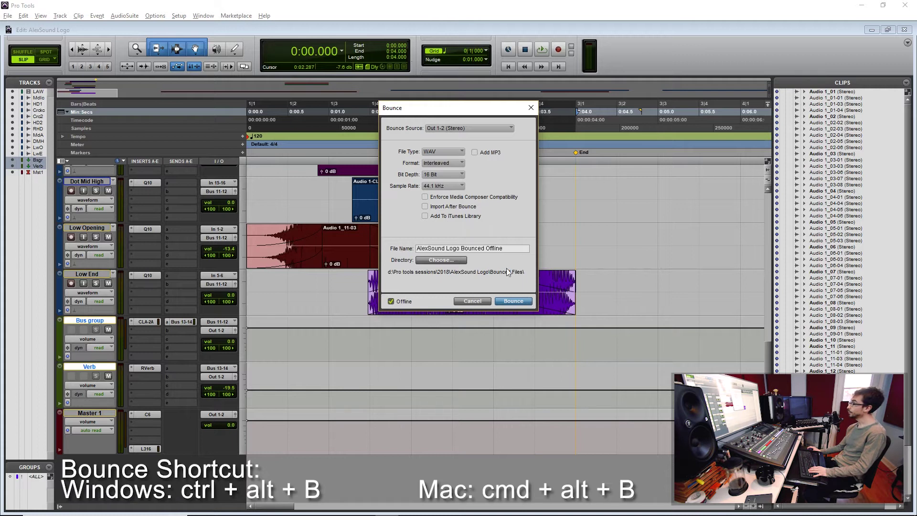
left_click(514, 301)
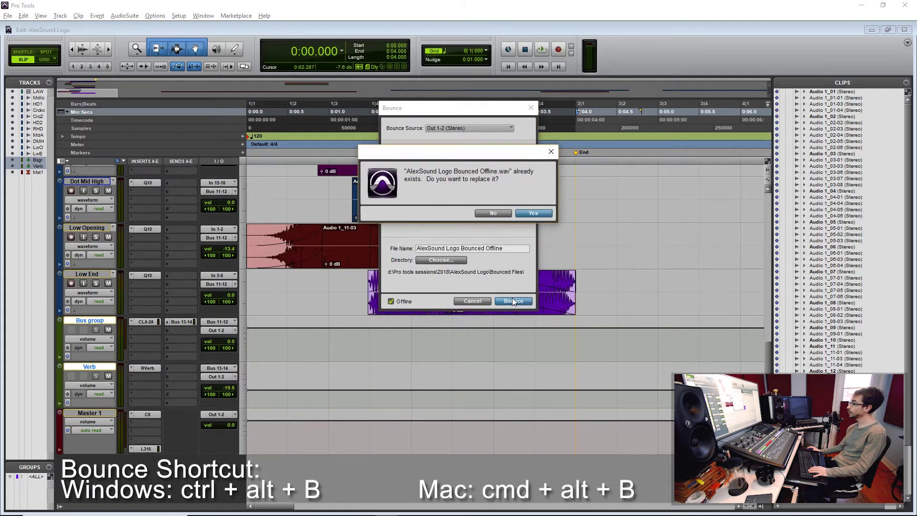
left_click(541, 213)
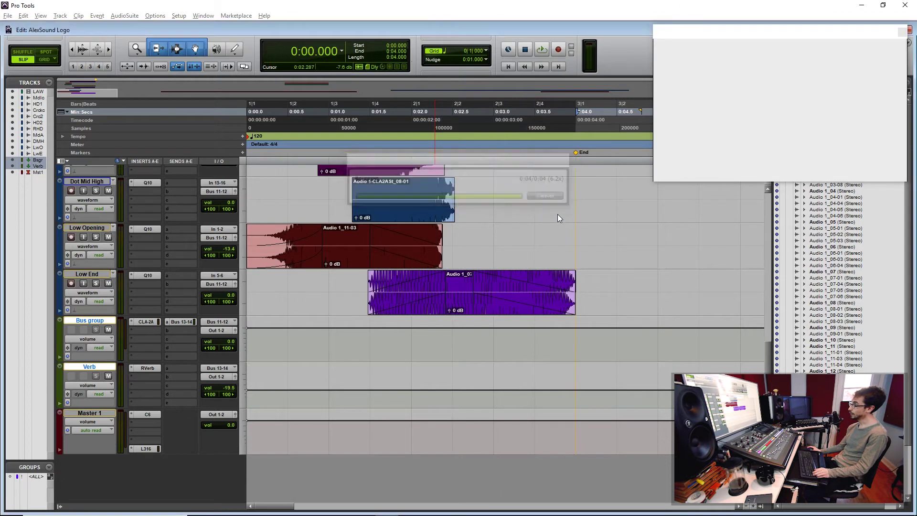
Step: Bounce the mix in real time as "AlexSound Logo Bounced Online", with Offline disabled
key("ctrl+alt+b")
left_click_drag(511, 249, 500, 248)
left_click(391, 301)
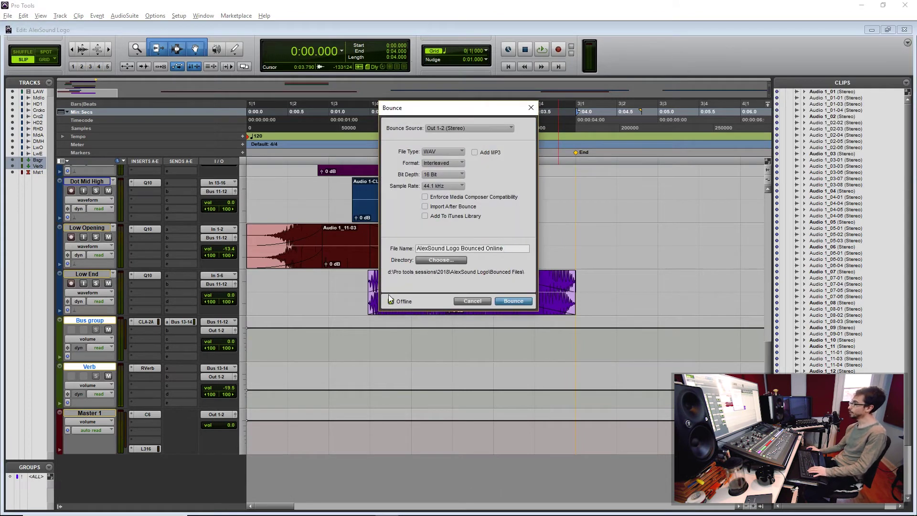
left_click(514, 302)
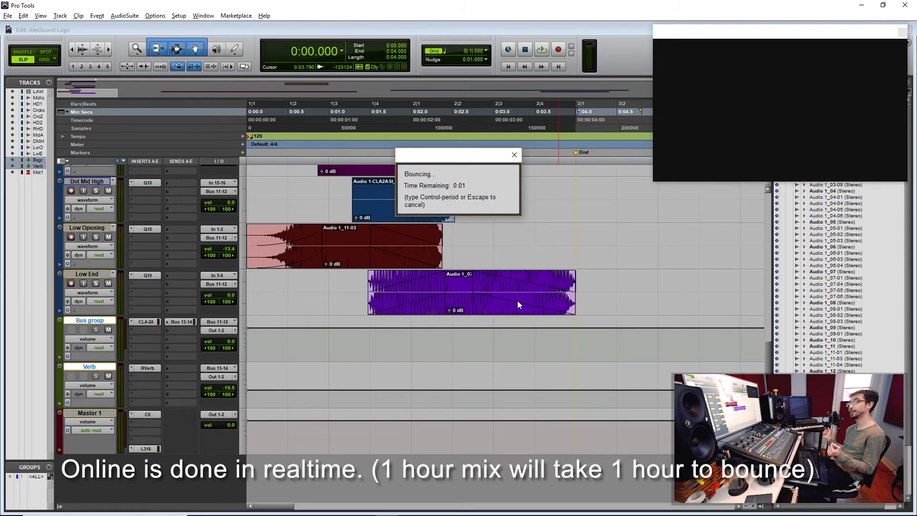
Step: Solo the Mid elec track and place the edit cursor ahead of its clip, at about 0:00.296
left_click(451, 286)
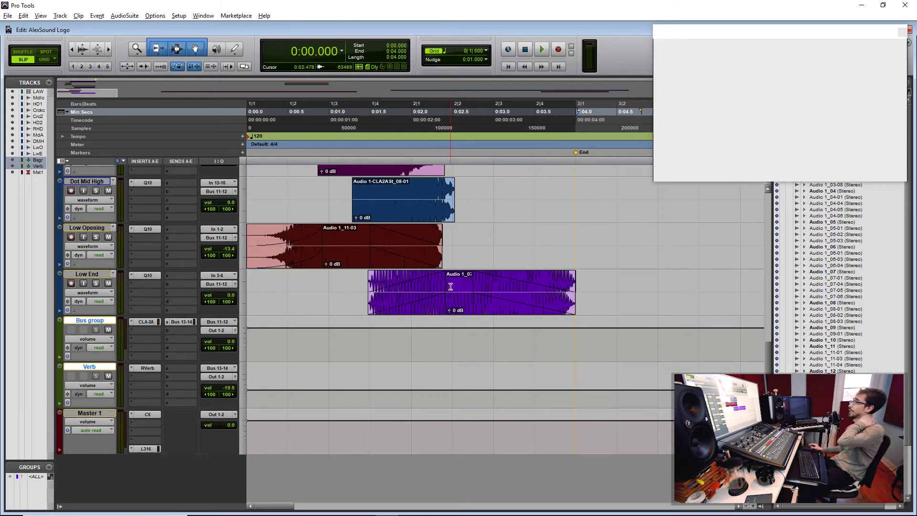
left_click(458, 222)
scroll(199, 222, "up", 4)
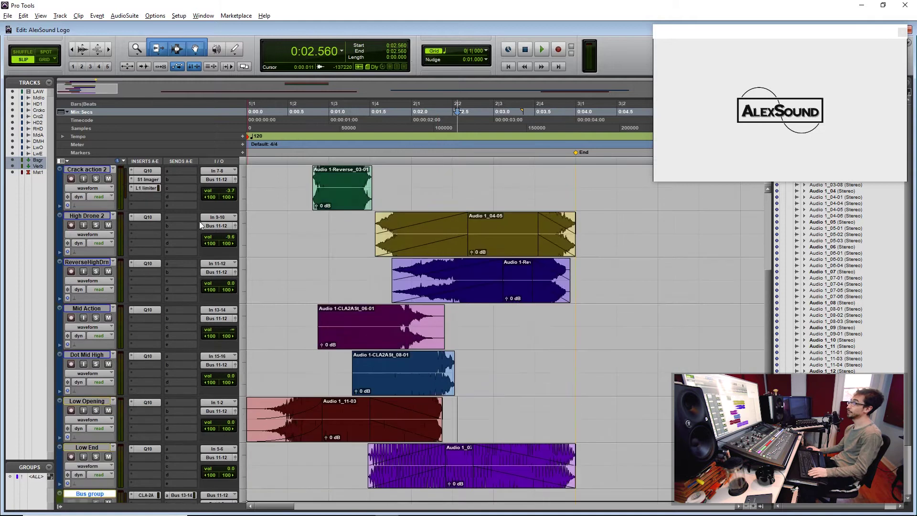
scroll(199, 222, "up", 4)
left_click(96, 225)
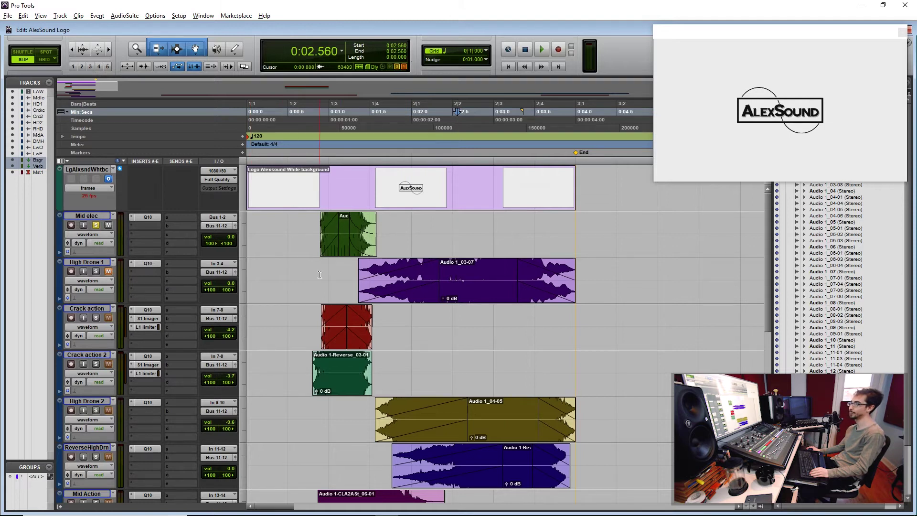
left_click(270, 219)
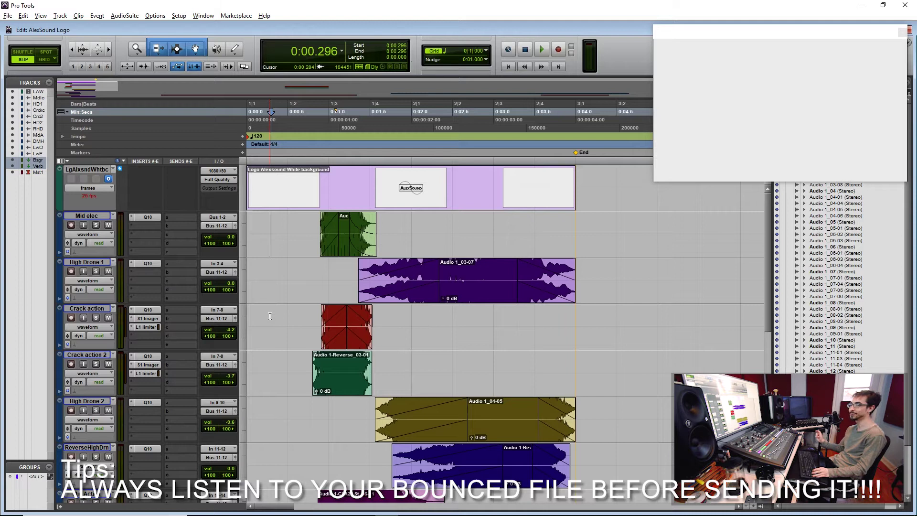
scroll(331, 327, "down", 5)
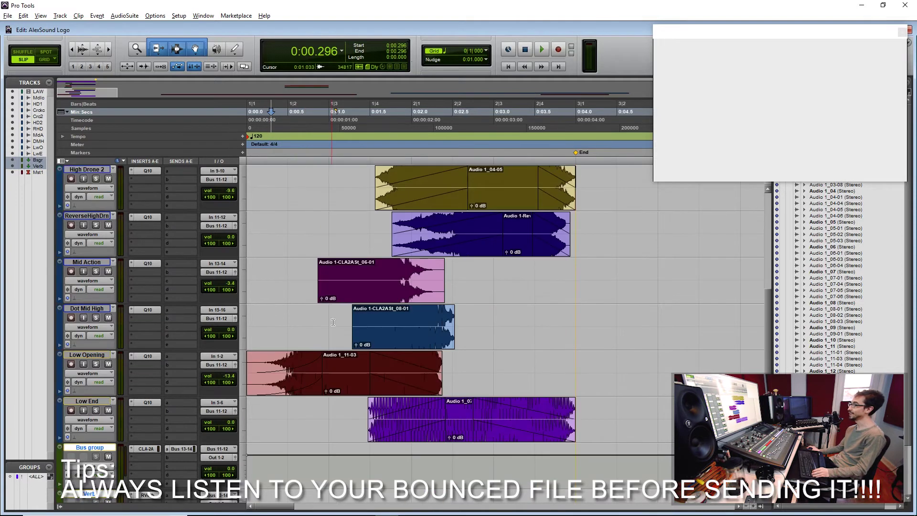
Step: Import the offline and online AlexSound Logo bounces onto new tracks below Master 1, located at the session start
scroll(332, 327, "down", 3)
left_click(379, 337)
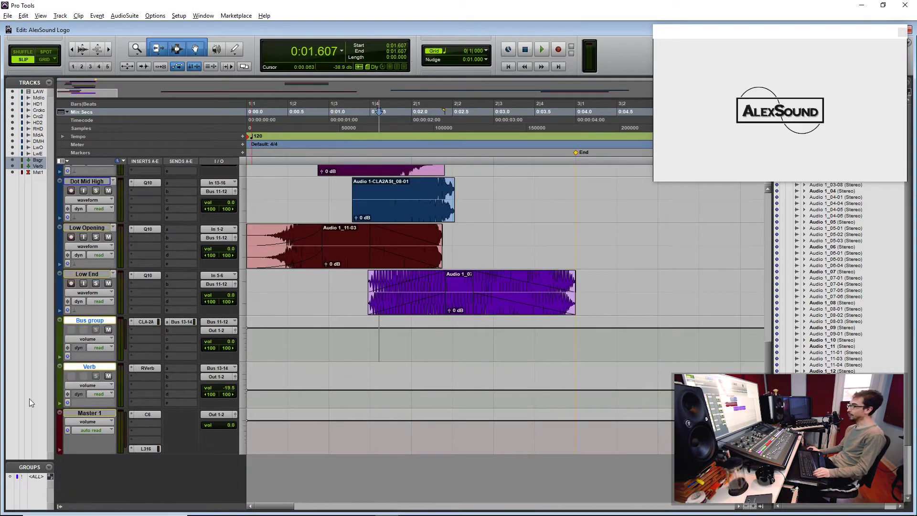
left_click(90, 414)
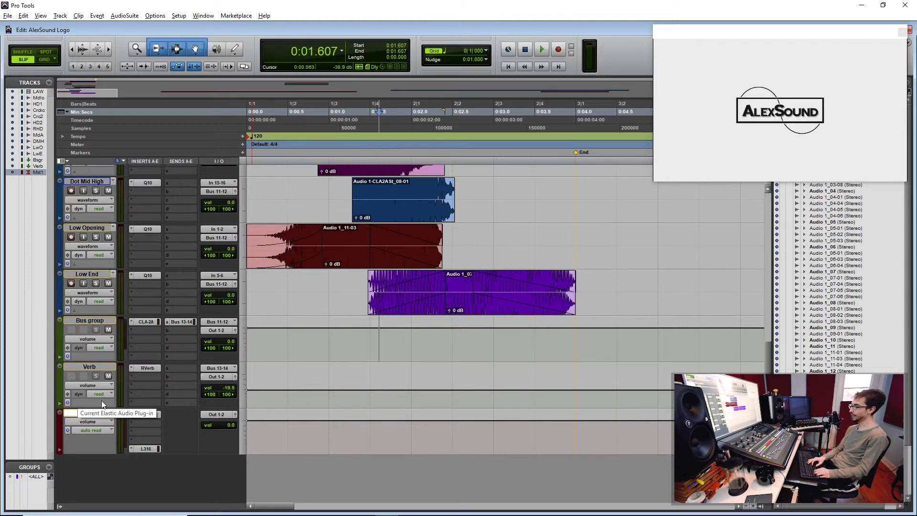
key("ctrl+shift+i")
left_click(387, 197)
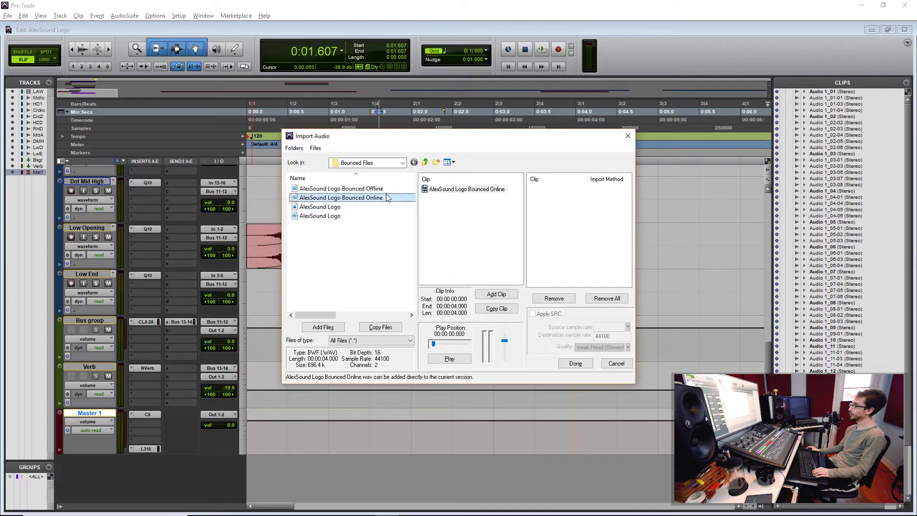
left_click(383, 189, "shift")
left_click(315, 331)
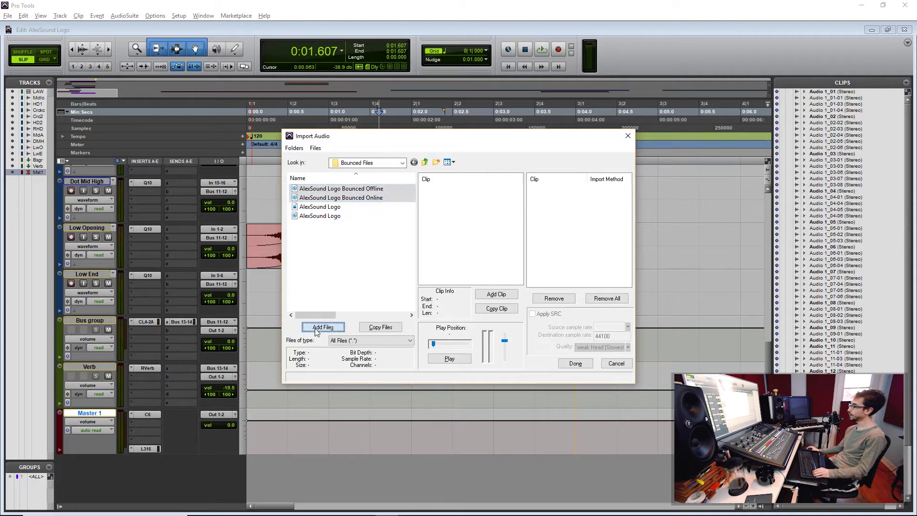
key("Return")
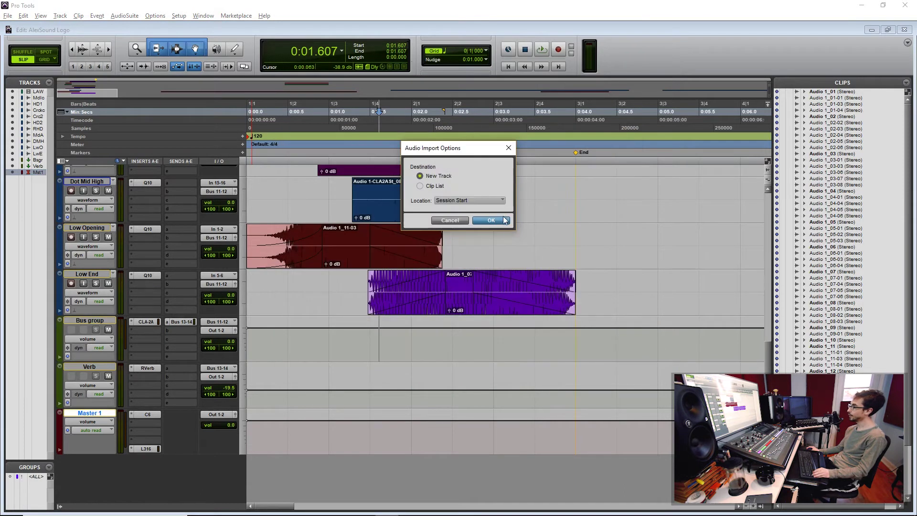
left_click(502, 221)
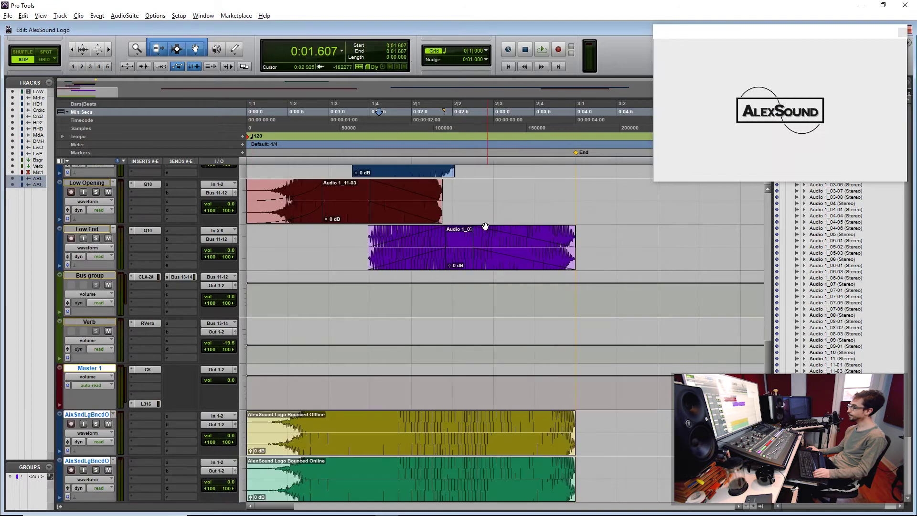
Step: Solo the offline bounce's track and play it back from about 0:00.603
scroll(485, 239, "down", 3)
left_click(385, 385)
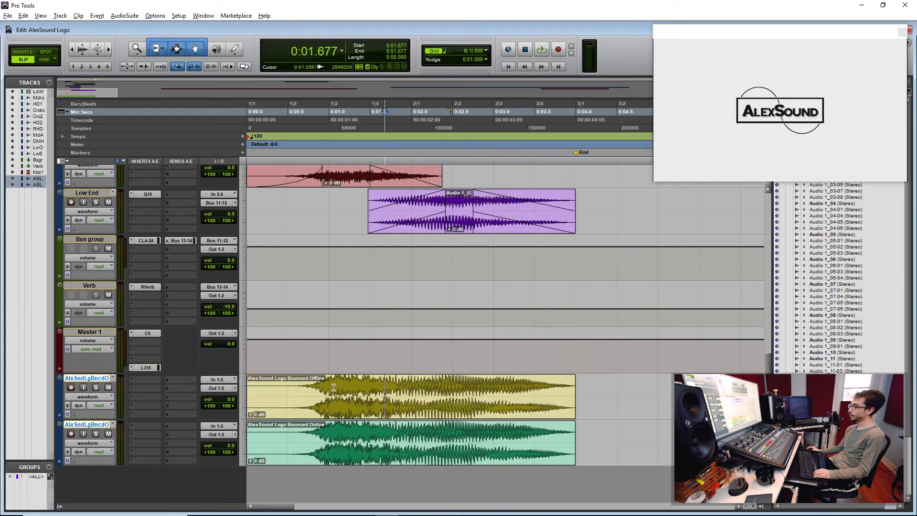
left_click(334, 387)
left_click(96, 388)
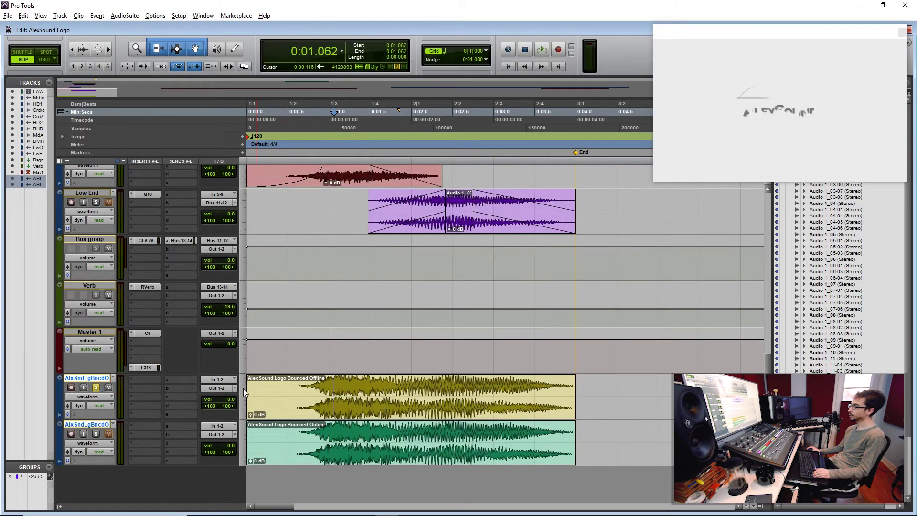
left_click(273, 388)
left_click(296, 389)
key("space")
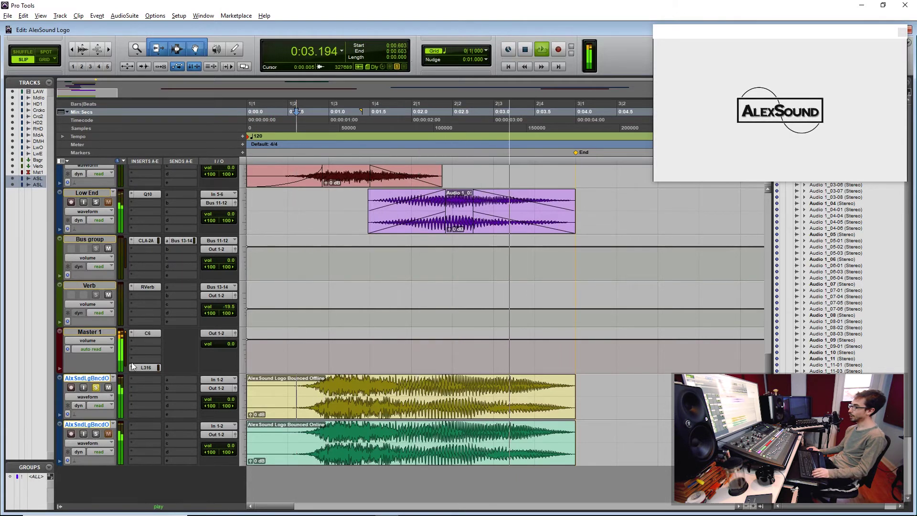
key("space")
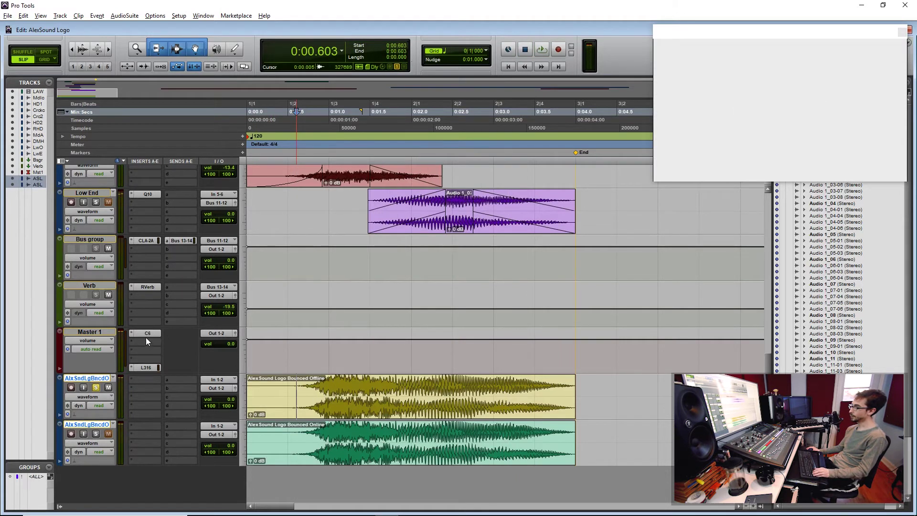
Step: Bypass the C6 and L316 inserts on Master 1 and play the soloed offline bounce from the session start
left_click(140, 366, "ctrl+super")
key("Return")
key("space")
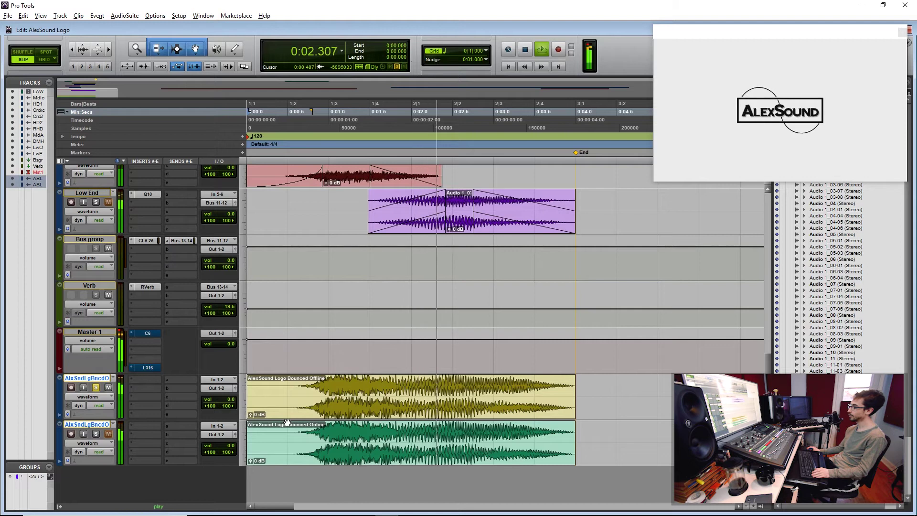
key("space")
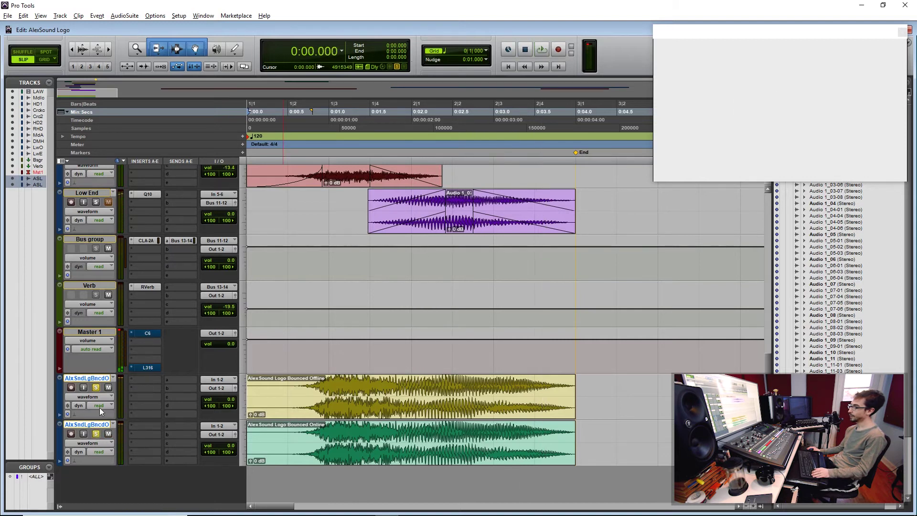
Step: Play only the online bounce from the session start and clear its solo
left_click(96, 388)
key("space")
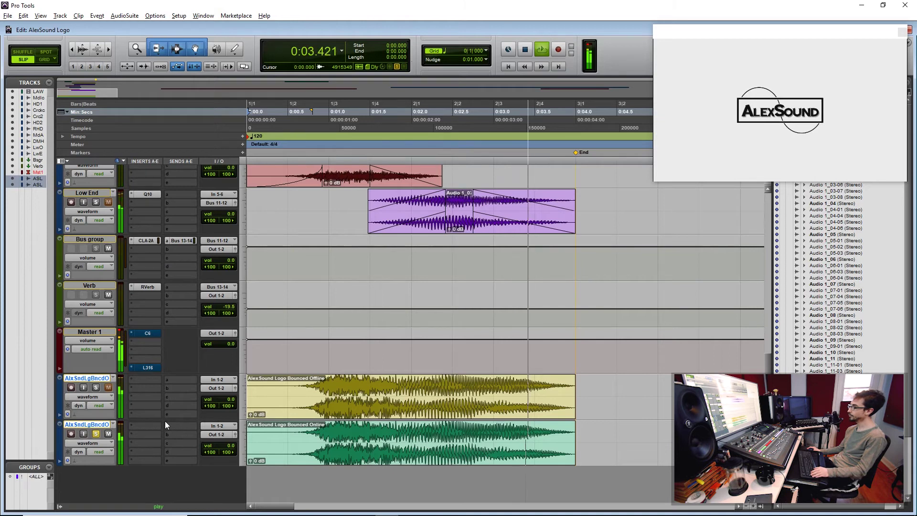
key("space")
scroll(143, 334, "up", 5)
scroll(99, 420, "down", 6)
left_click(96, 423)
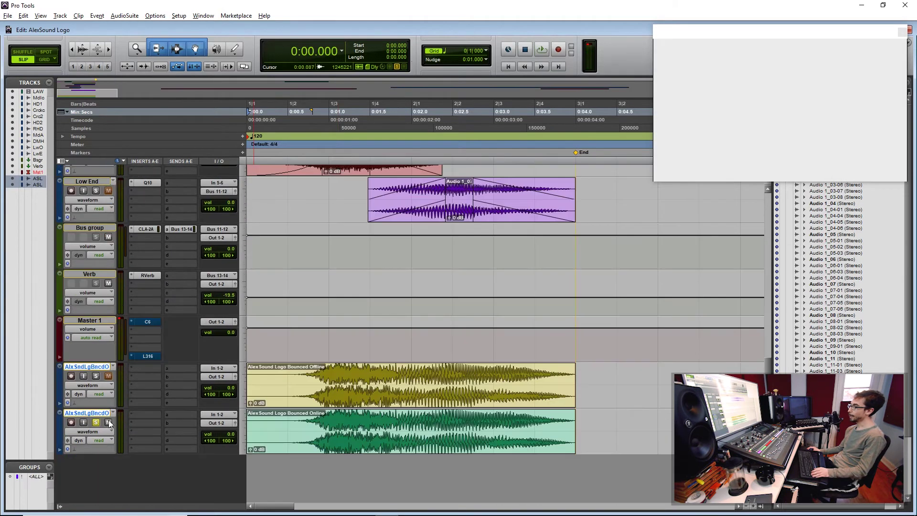
Step: Examine the waveform ends of both imported bounces at the End marker, down to sample level, for a clean ending at silence
left_click(566, 337)
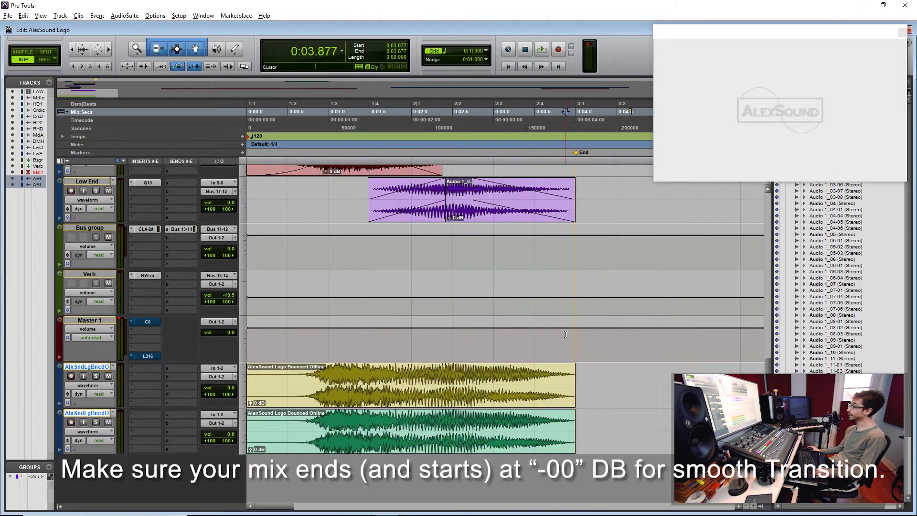
key("ctrl+alt+bracketright")
key("ctrl+alt+bracketright")
left_click(576, 344)
key("ctrl+bracketright")
key("ctrl+bracketright")
key("ctrl+bracketright")
key("ctrl+bracketright")
key("ctrl+bracketright")
key("ctrl+bracketright")
key("ctrl+bracketright")
key("ctrl+bracketright")
key("ctrl+bracketright")
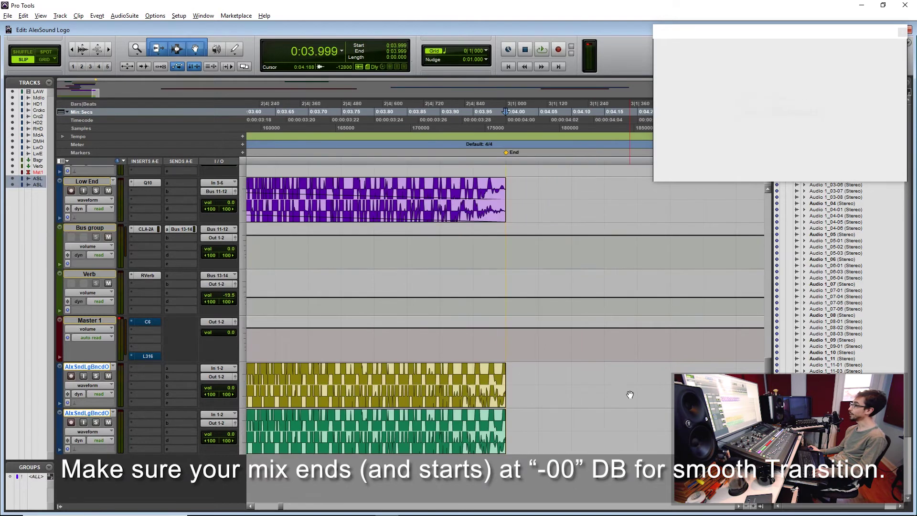
key("ctrl+bracketright")
key("ctrl+bracketright")
key("ctrl+bracketright")
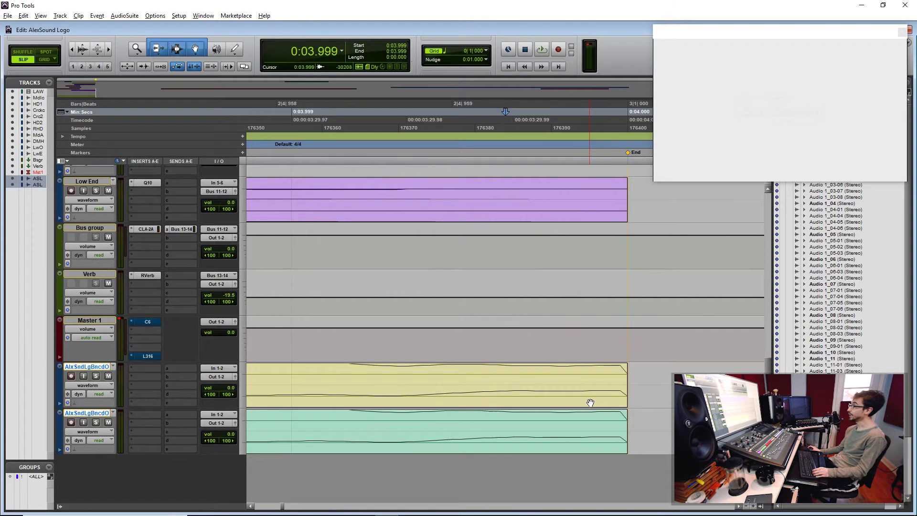
key("ctrl+bracketleft")
key("ctrl+bracketleft")
key("ctrl+bracketleft")
key("ctrl+bracketleft")
key("ctrl+bracketleft")
scroll(563, 396, "up", 3)
scroll(563, 394, "down", 3)
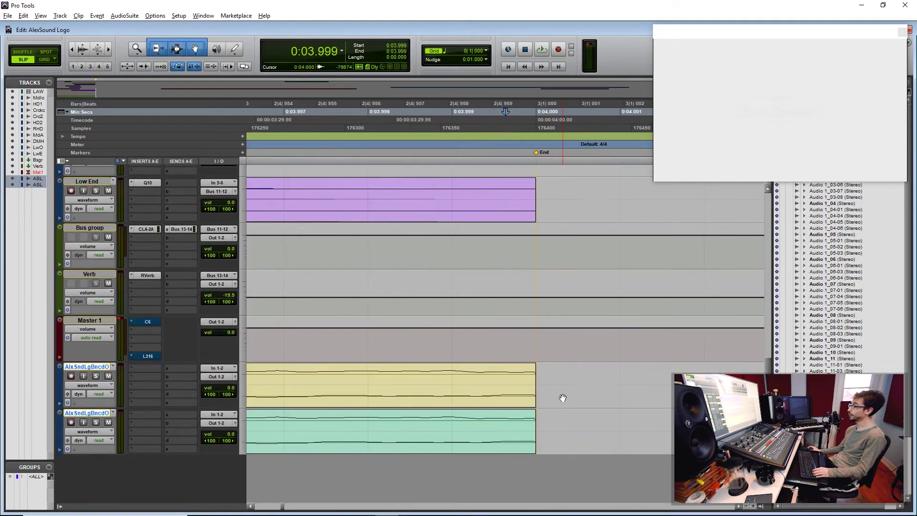
Step: Mark the stretch of the Verb track across the End marker, from about 0:03.997 to 0:04.011, to inspect the possible reverb tail
key("ctrl+bracketleft")
key("ctrl+bracketleft")
key("ctrl+bracketleft")
key("ctrl+bracketleft")
key("ctrl+bracketleft")
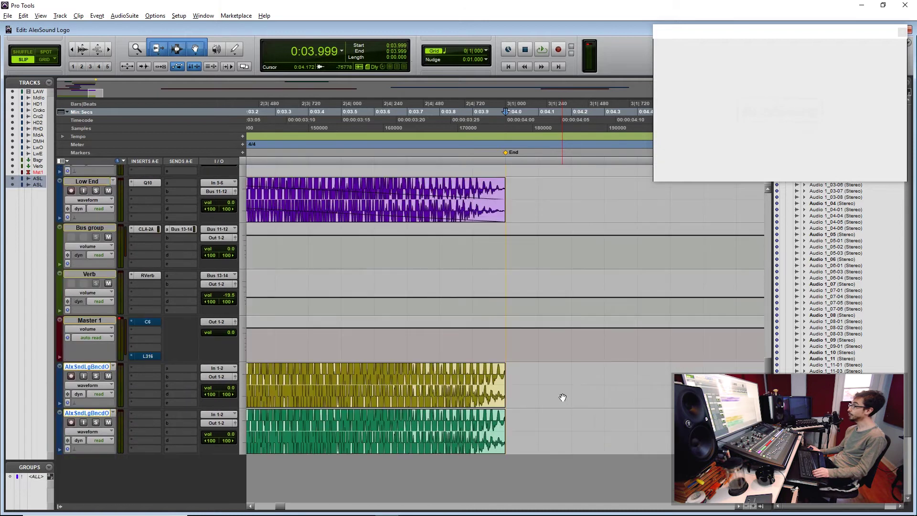
scroll(518, 354, "up", 5)
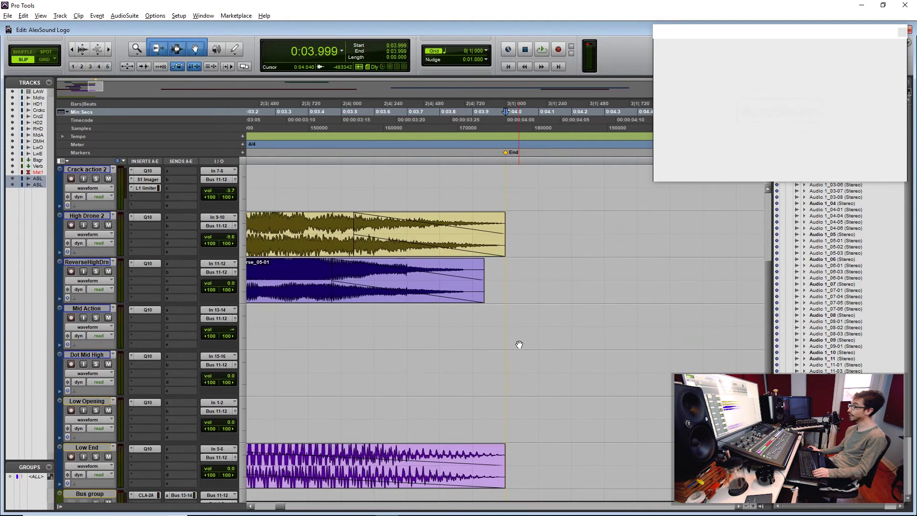
scroll(518, 346, "down", 4)
left_click_drag(495, 376, 521, 381)
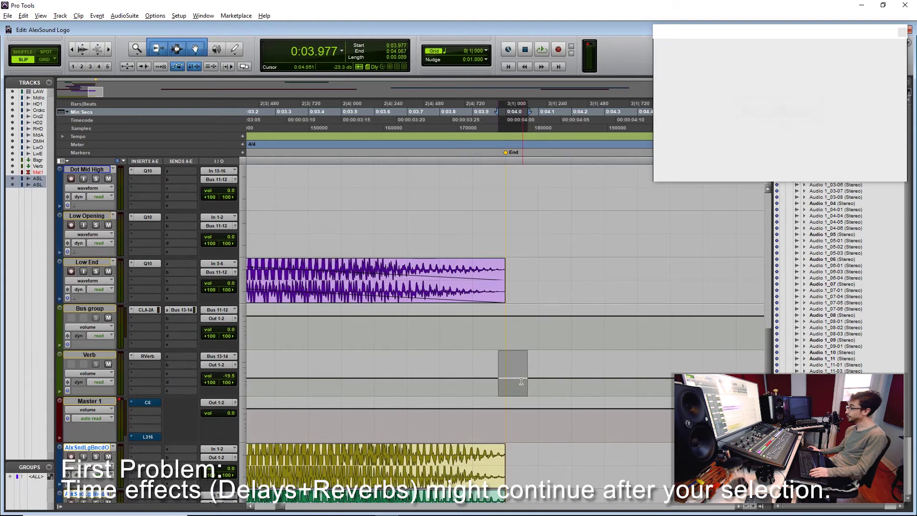
key("ctrl+]")
key("ctrl+]")
key("ctrl+]")
key("ctrl+]")
left_click_drag(608, 373, 691, 372)
key("ctrl+[")
key("ctrl+[")
key("ctrl+[")
key("ctrl+[")
key("ctrl+[")
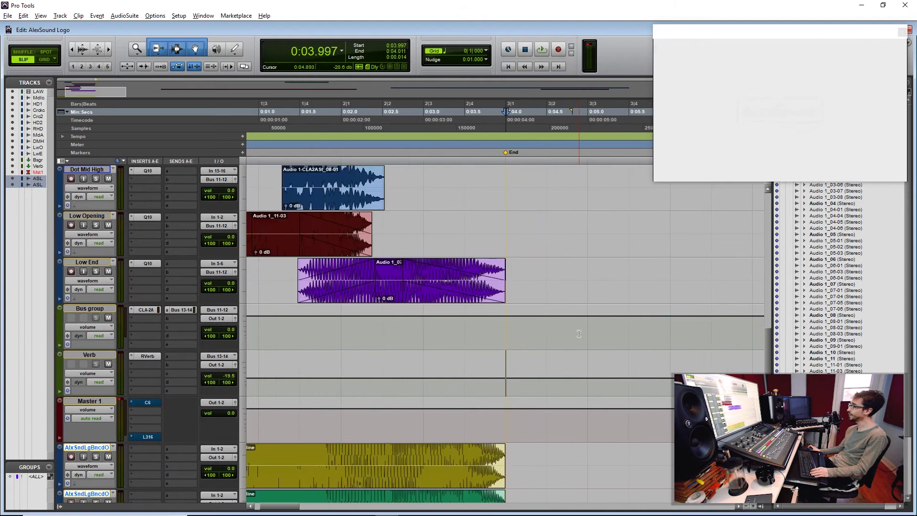
Step: Examine where the video and audio tracks' clips end relative to the End marker
scroll(524, 303, "up", 5)
scroll(499, 229, "up", 5)
scroll(498, 249, "down", 5)
scroll(496, 225, "up", 5)
left_click(495, 198)
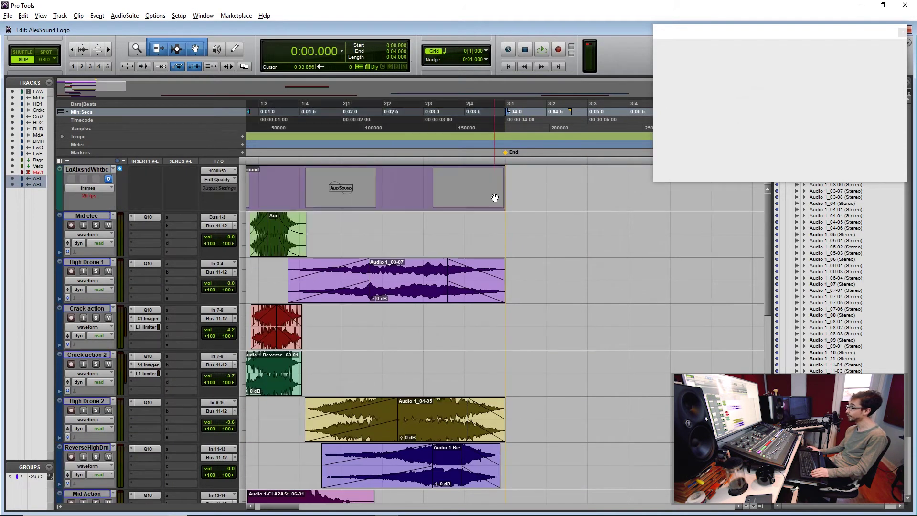
left_click(496, 320, "shift")
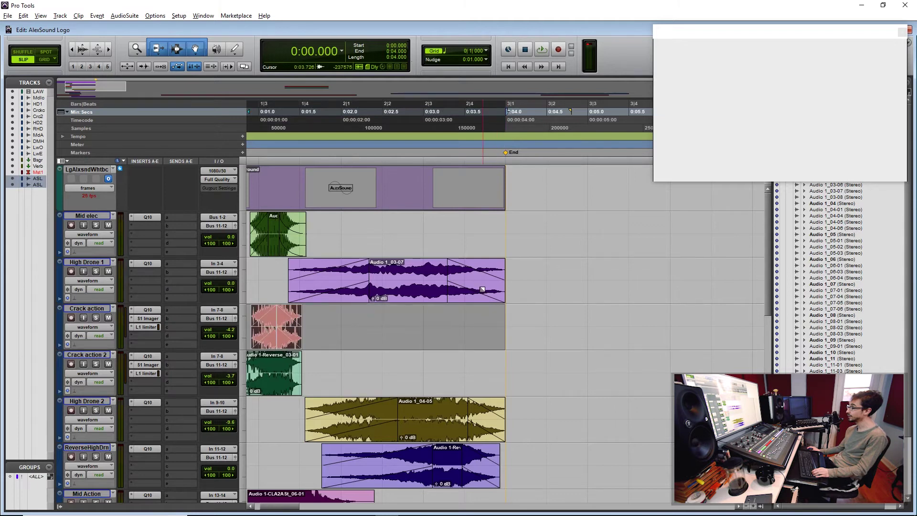
scroll(482, 290, "down", 5)
left_click(499, 286)
scroll(504, 334, "down", 5)
scroll(509, 370, "up", 5)
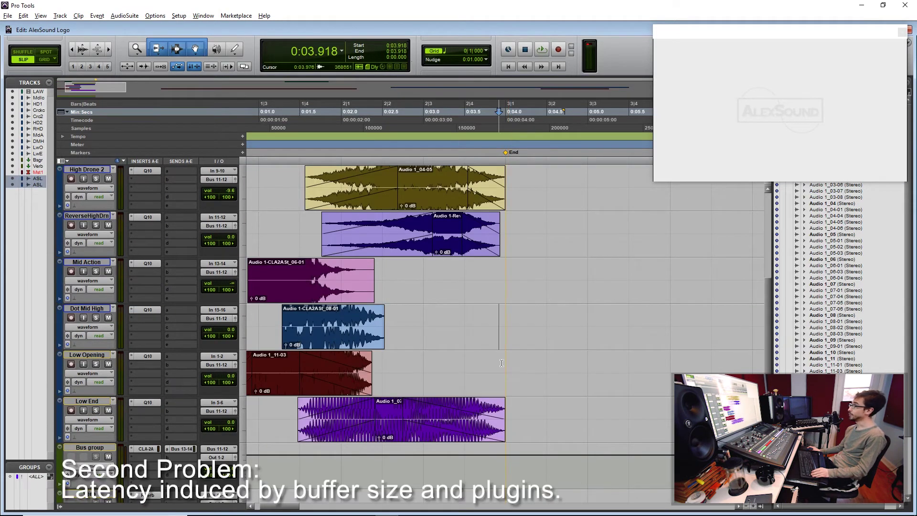
scroll(483, 281, "up", 1)
scroll(484, 279, "down", 4)
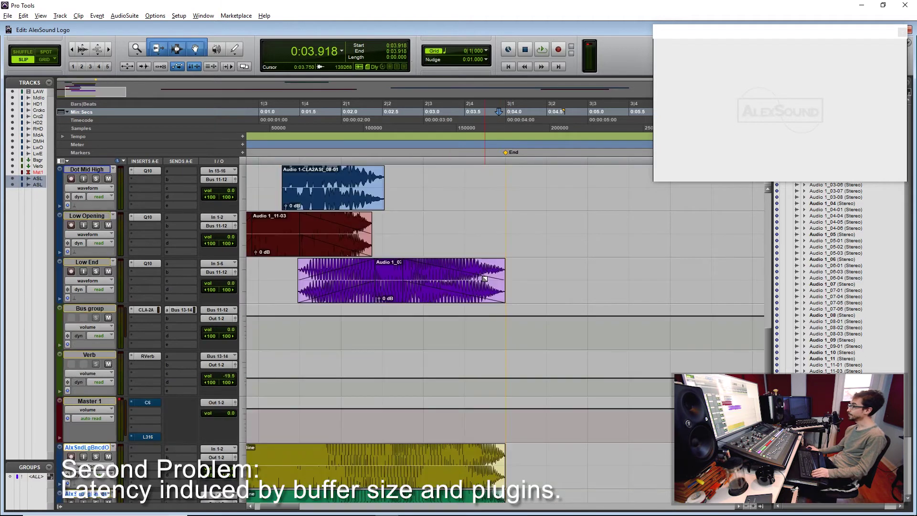
Step: Draw a volume fade-out on Master 1 from about 0:03.970 to 0:03.997 and re-enable its C6 and L316 inserts
scroll(484, 279, "down", 2)
left_click(503, 312)
scroll(562, 347, "up", 3)
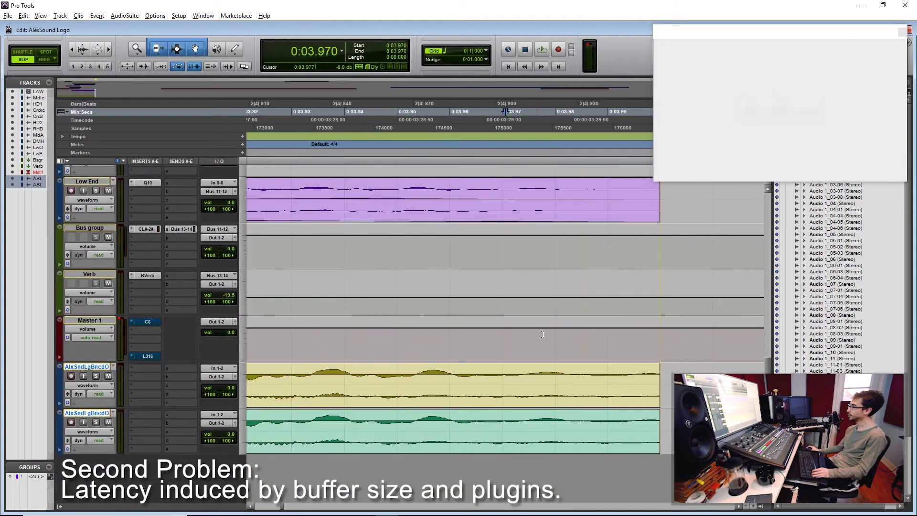
scroll(562, 347, "up", 1)
left_click(488, 337)
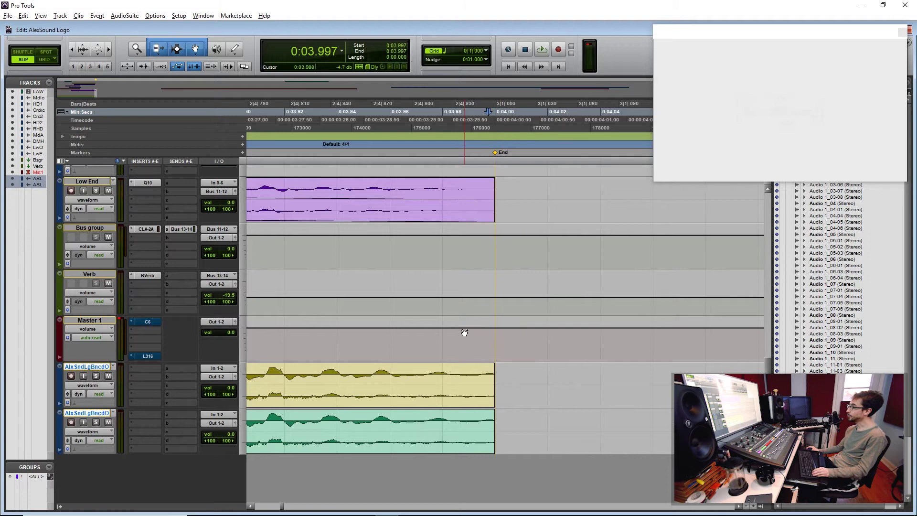
left_click_drag(490, 327, 490, 360)
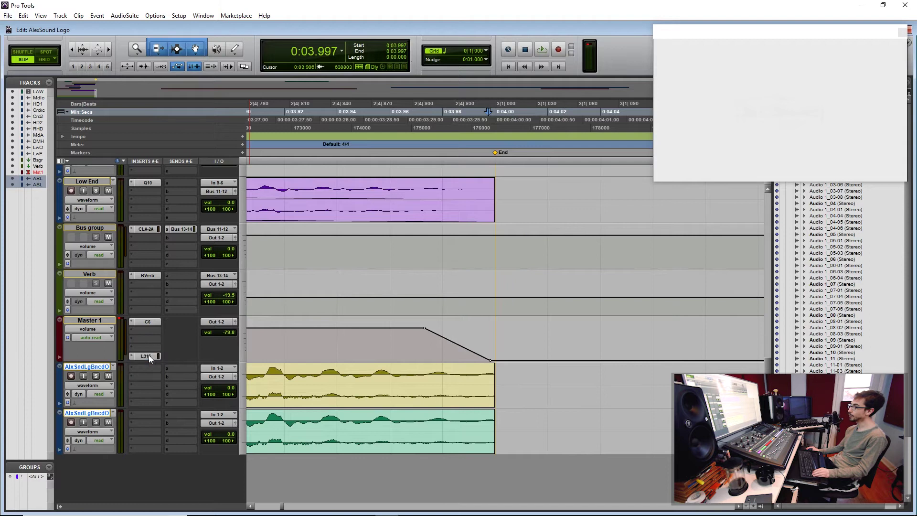
Step: Bounce the mix from 0:00.000 to 0:04.000 as "AlexSound Logo Bounced Online Master Faded", with both imported bounce tracks muted
key("ctrl+a")
key("alt+f")
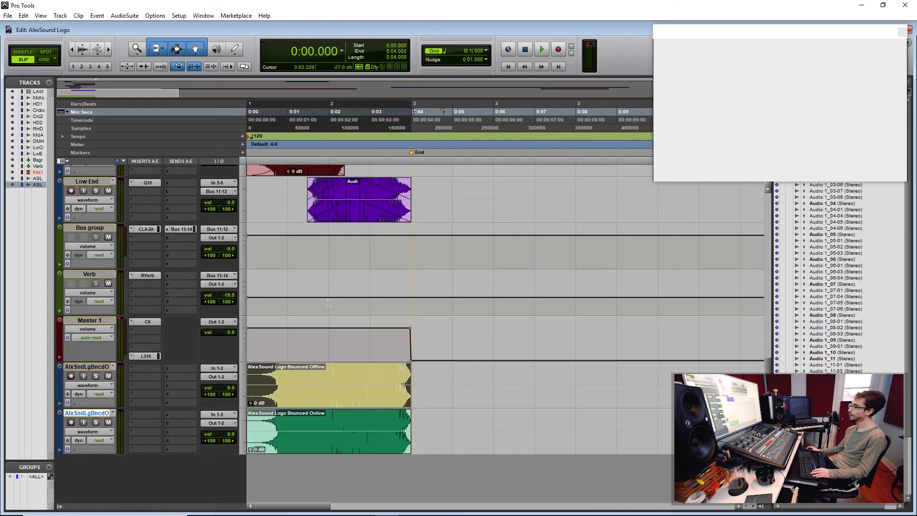
left_click(109, 422)
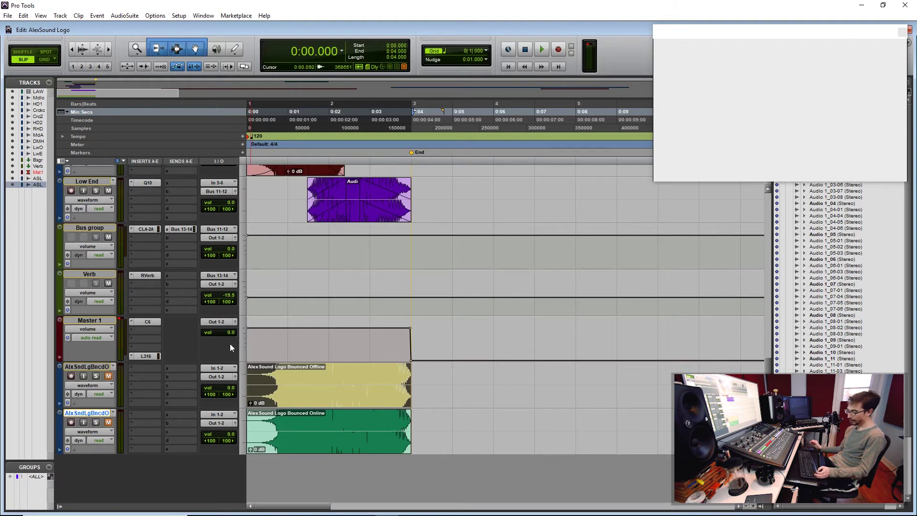
key("ctrl+alt+b")
left_click(514, 301)
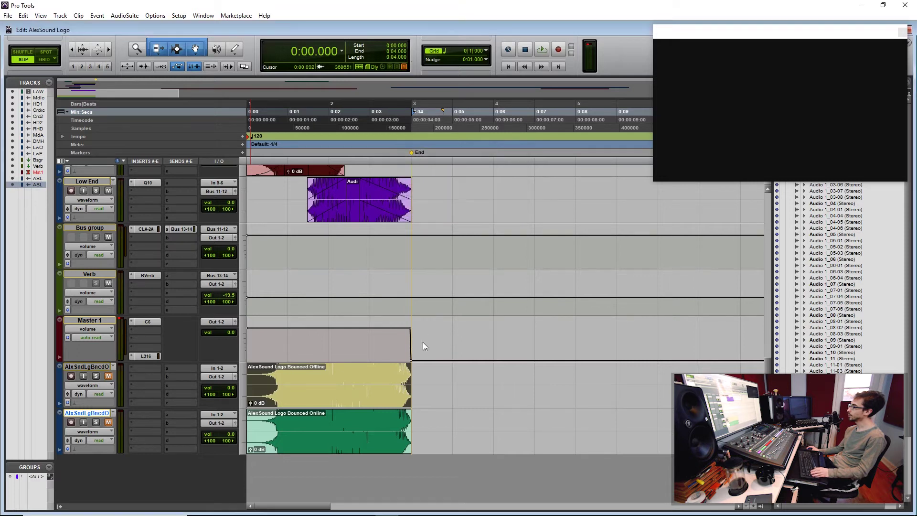
Step: Import the master-faded bounce onto a new track located at the session start
left_click(351, 377)
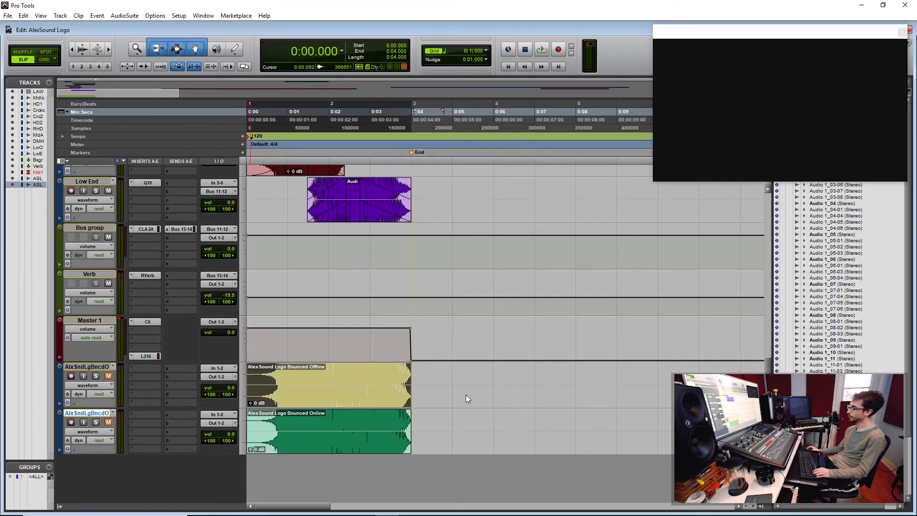
left_click(575, 362)
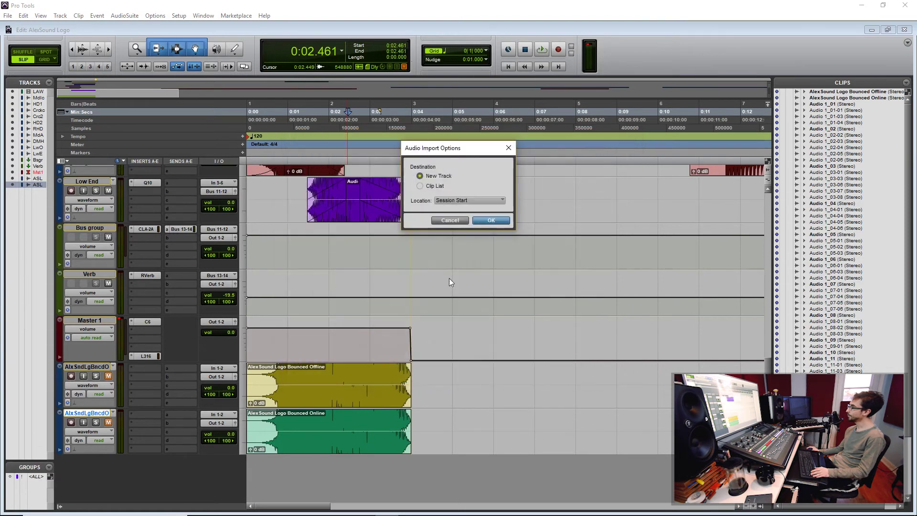
left_click(497, 219)
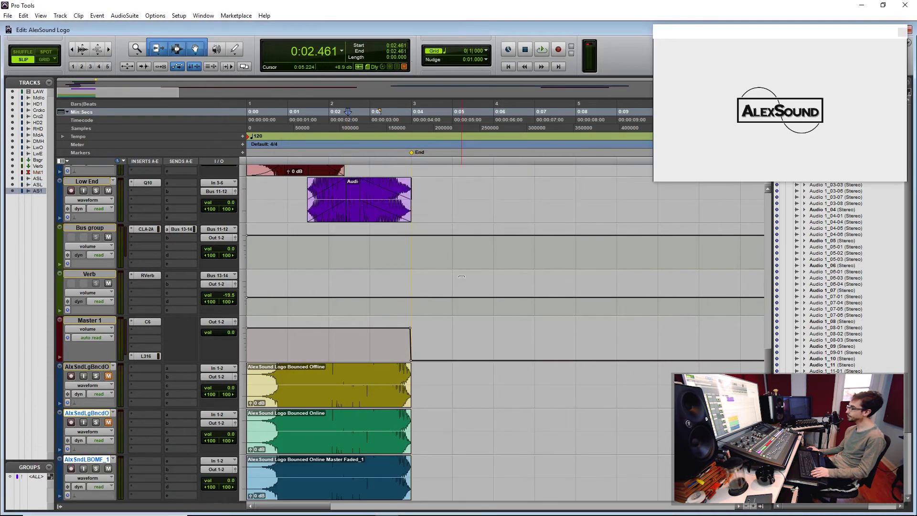
Step: Examine the waveform endings of the three bounced clips near the End marker, comparing the master-faded bounce with the others
left_click(425, 433)
key("ctrl+bracketright")
key("ctrl+bracketright")
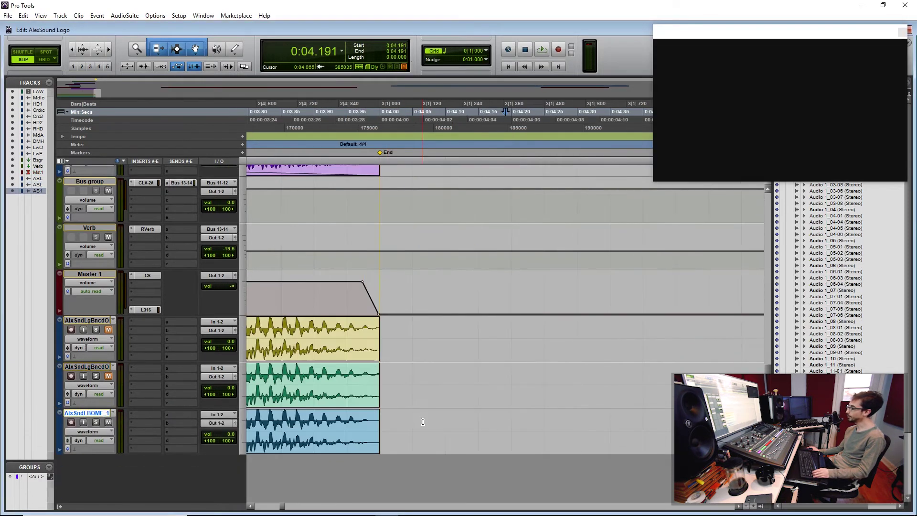
scroll(511, 394, "right", 5)
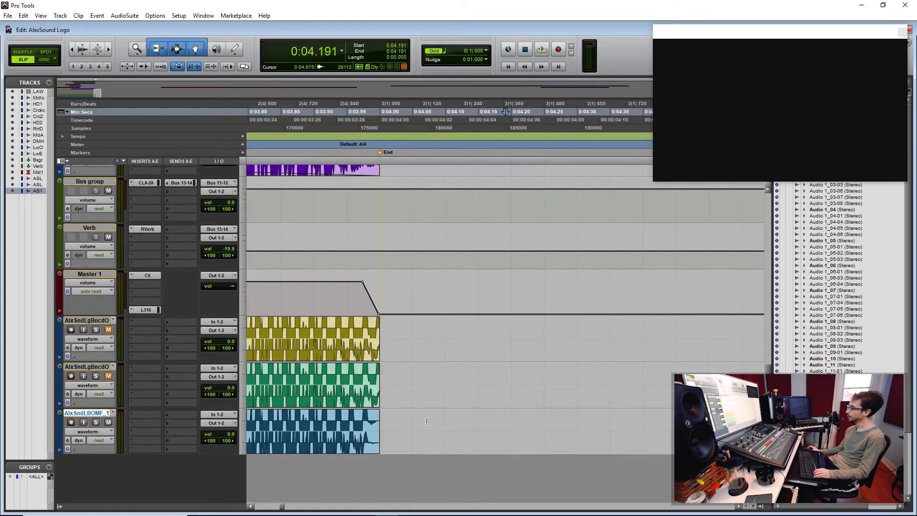
scroll(402, 422, "up", 8)
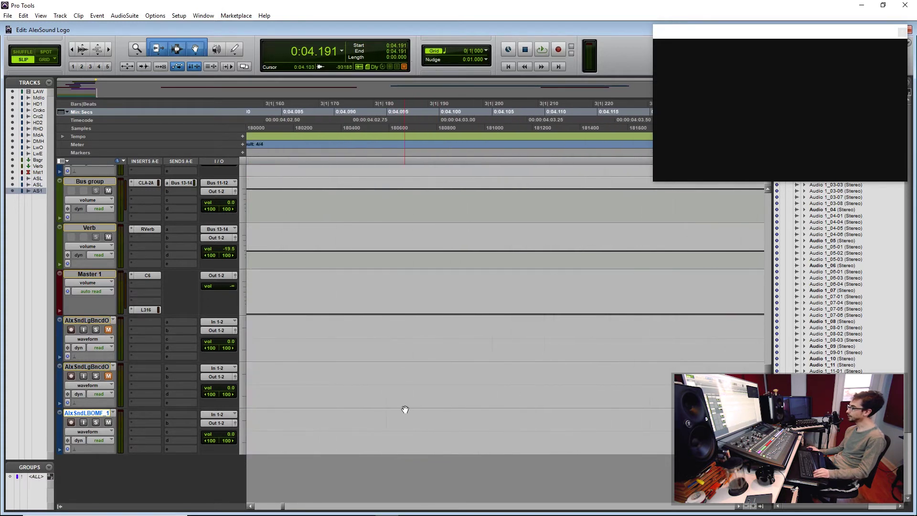
scroll(409, 403, "left", 5)
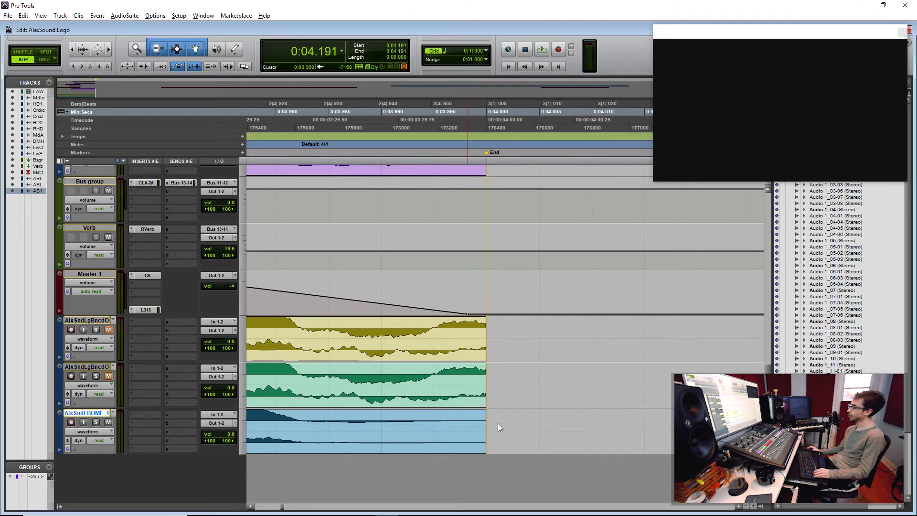
scroll(498, 424, "down", 10)
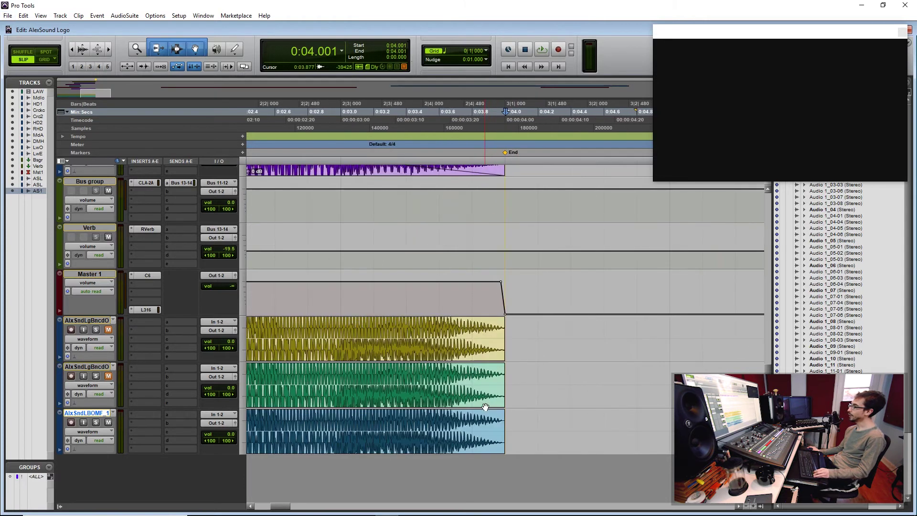
scroll(485, 407, "down", 3)
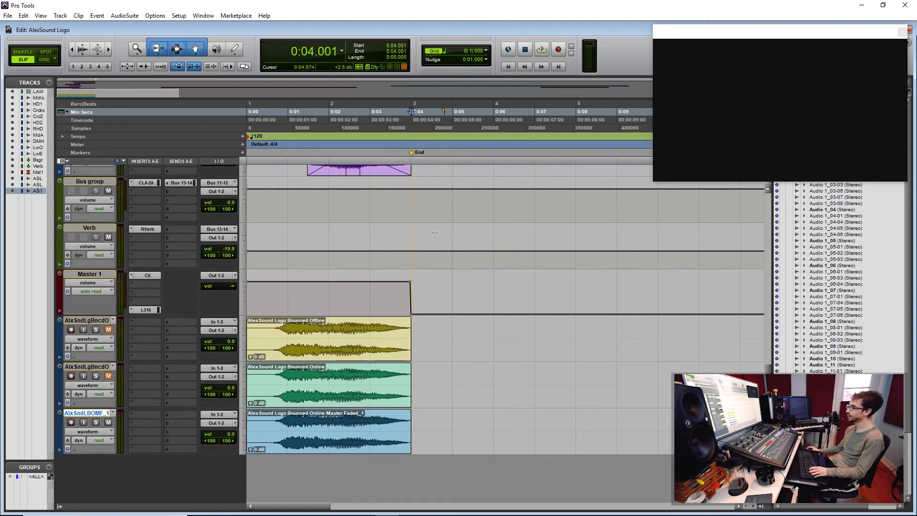
Step: Add a fade-out from about 0:03.941 to the end of the AlexSound Logo Bounced Offline clip and consolidate the clip
left_click(402, 345)
scroll(512, 300, "up", 10)
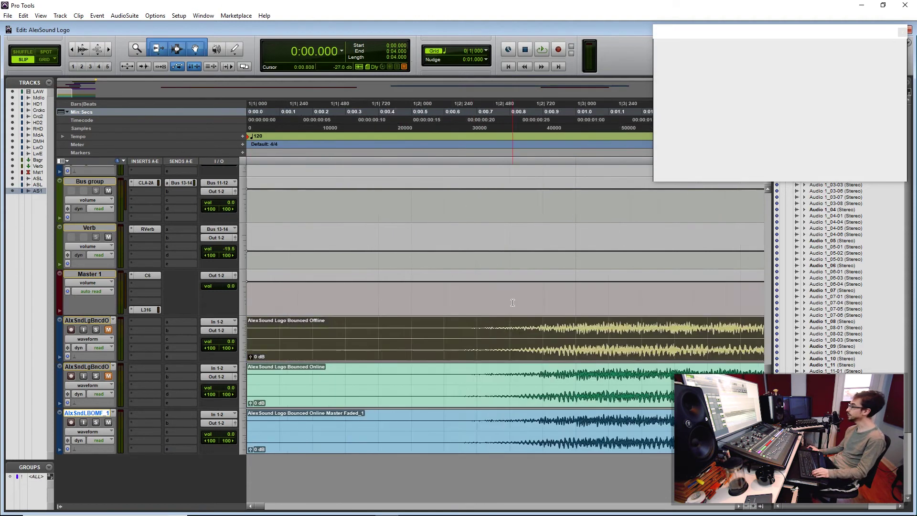
scroll(429, 316, "left", 3)
left_click_drag(476, 327, 444, 329)
left_click(445, 342)
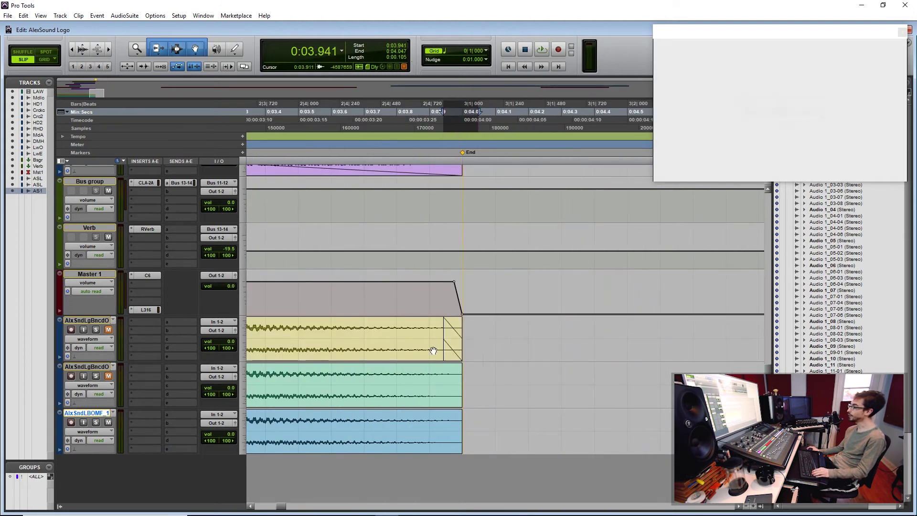
left_click(455, 332)
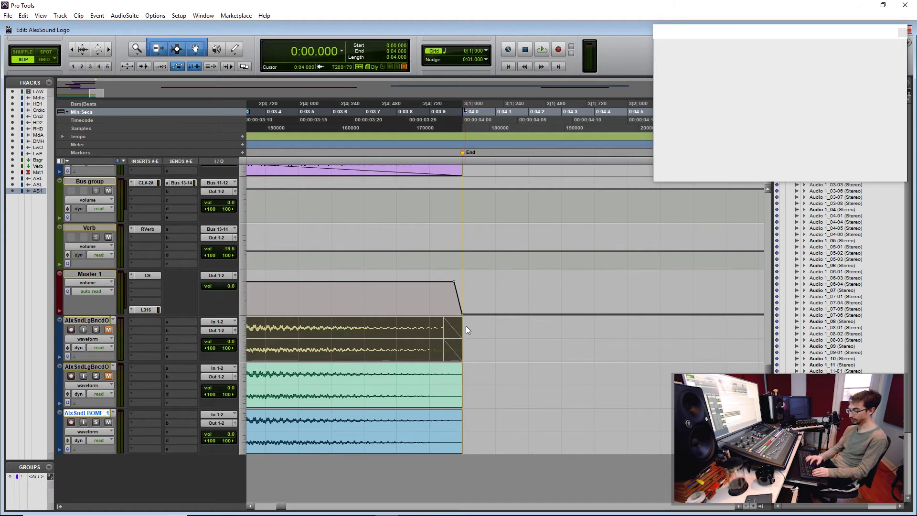
key("alt+shift+3")
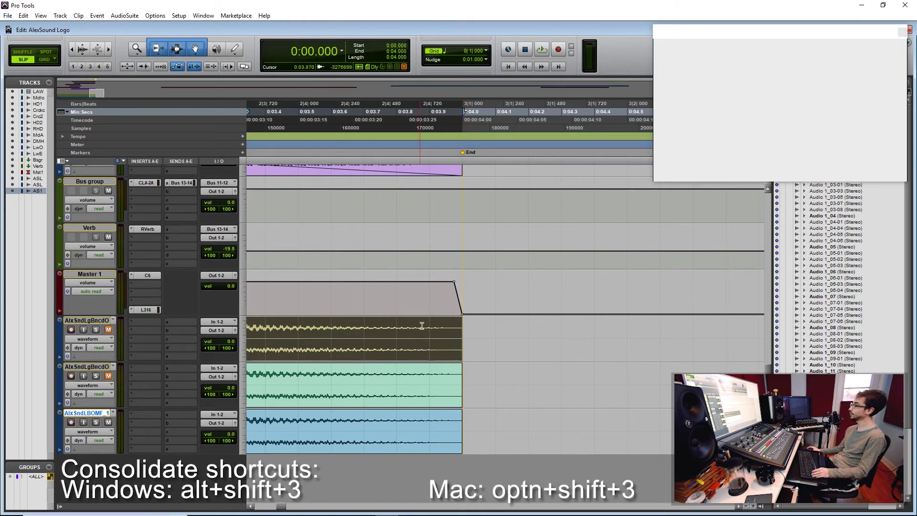
Step: Examine the start and end of the consolidated offline bounce clip
key("ctrl+bracketleft")
key("ctrl+bracketleft")
key("ctrl+bracketleft")
key("ctrl+bracketright")
key("ctrl+bracketright")
key("ctrl+bracketright")
key("ctrl+bracketright")
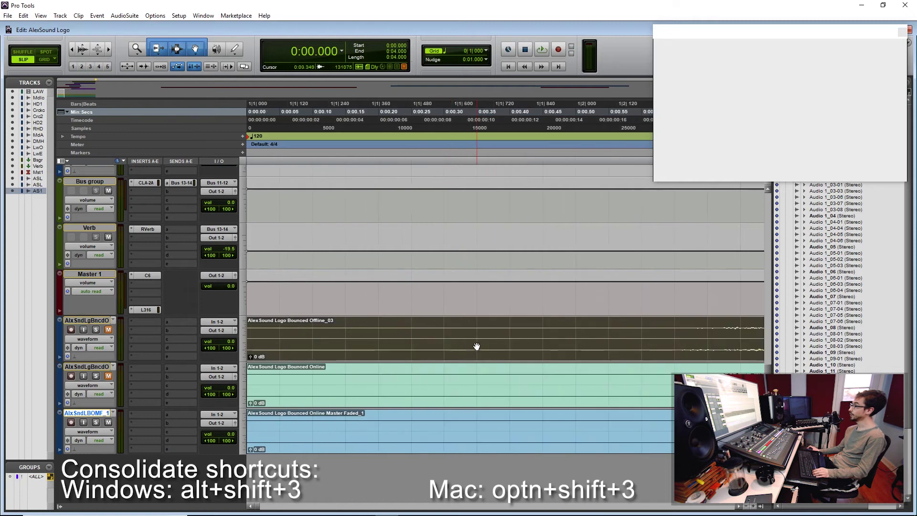
key("ctrl+bracketleft")
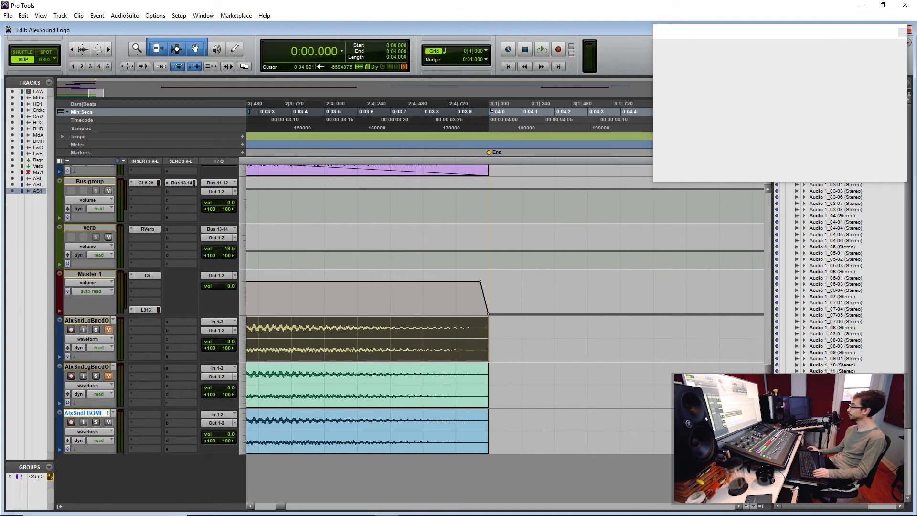
Step: Export the AlexSound Logo Bounced Offline_03 clip as an interleaved 24-bit, 44.1 kHz WAV to the session's Audio Files folder
left_click_drag(911, 379, 909, 470)
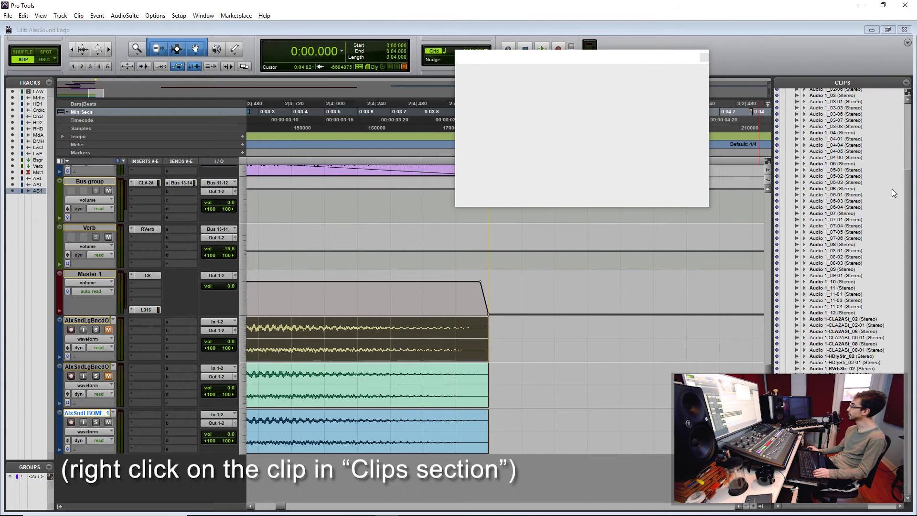
left_click_drag(911, 182, 908, 95)
right_click(872, 100)
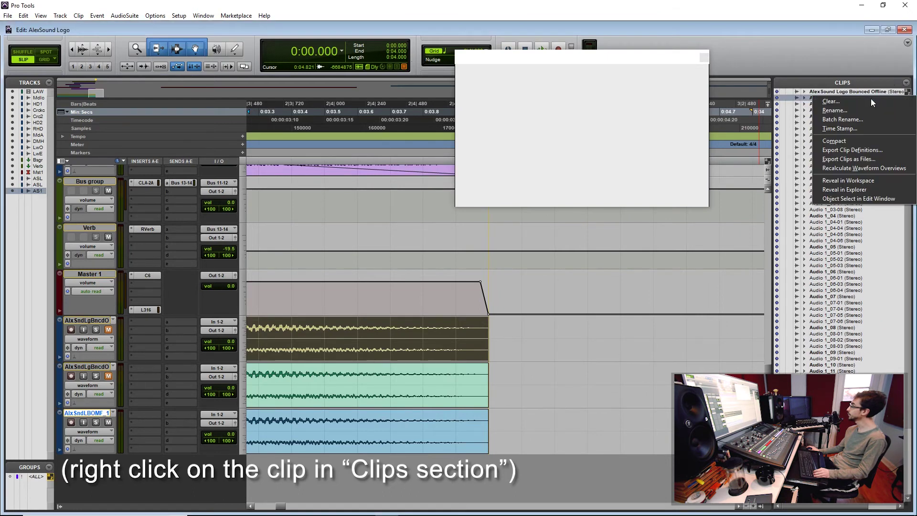
left_click(851, 158)
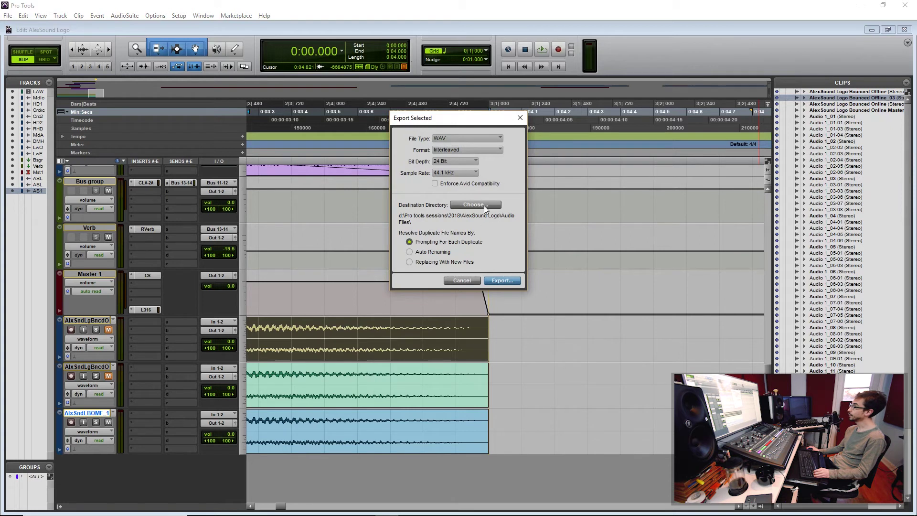
left_click(507, 280)
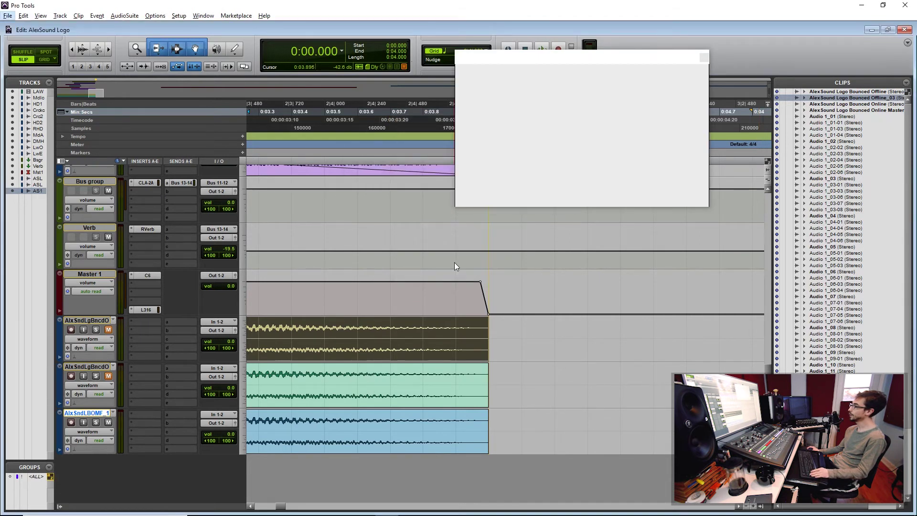
Step: Look in the Bounced Files folder for the exported consolidated clip without importing anything
left_click(515, 323)
key("ctrl+shift+i")
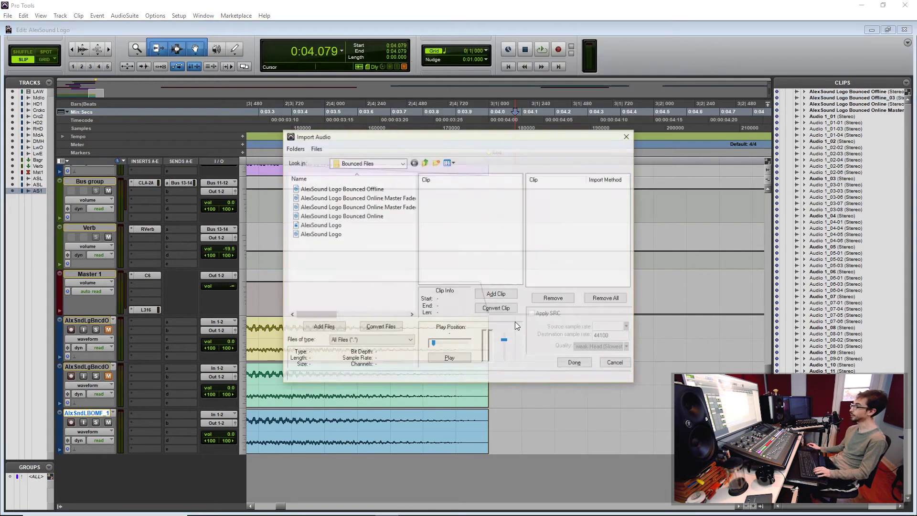
left_click_drag(320, 313, 331, 312)
left_click(616, 364)
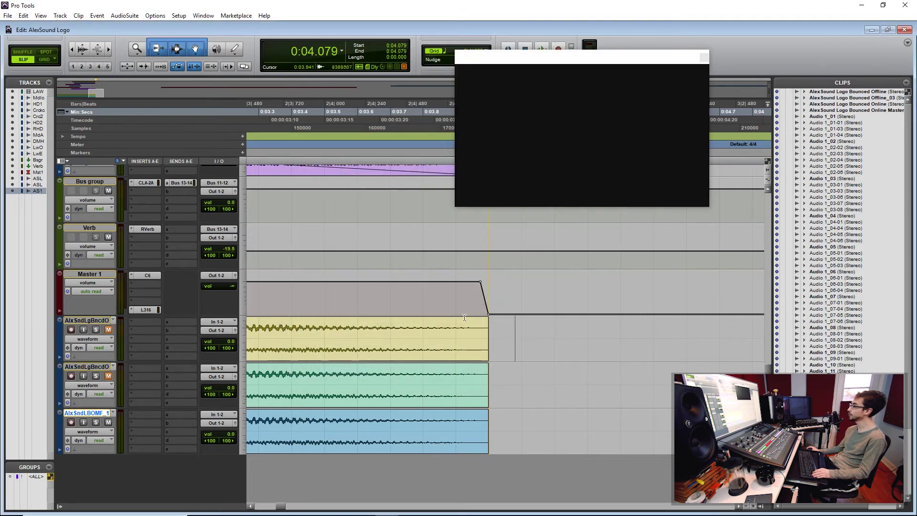
Step: Export the AlexSound Logo Bounced Offline_03 clip as an interleaved 24-bit, 44.1 kHz WAV to the Bounced Files folder
left_click(379, 347)
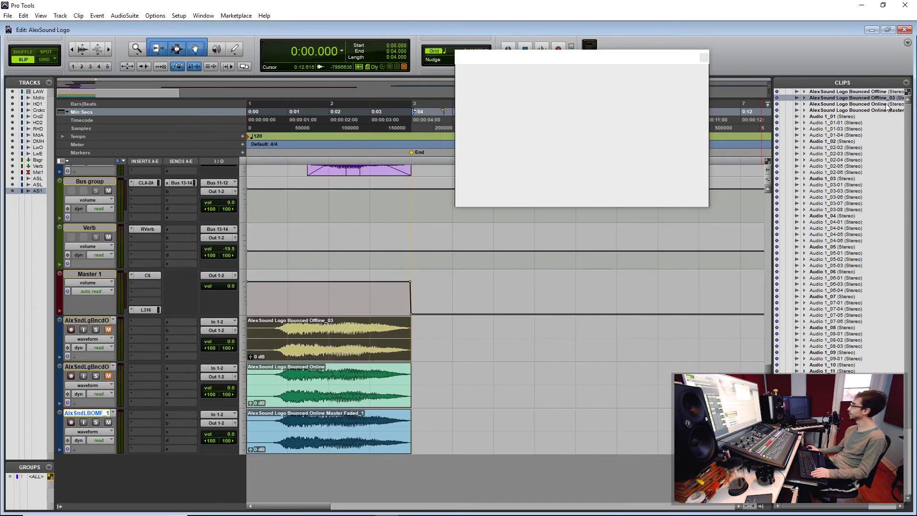
right_click(872, 101)
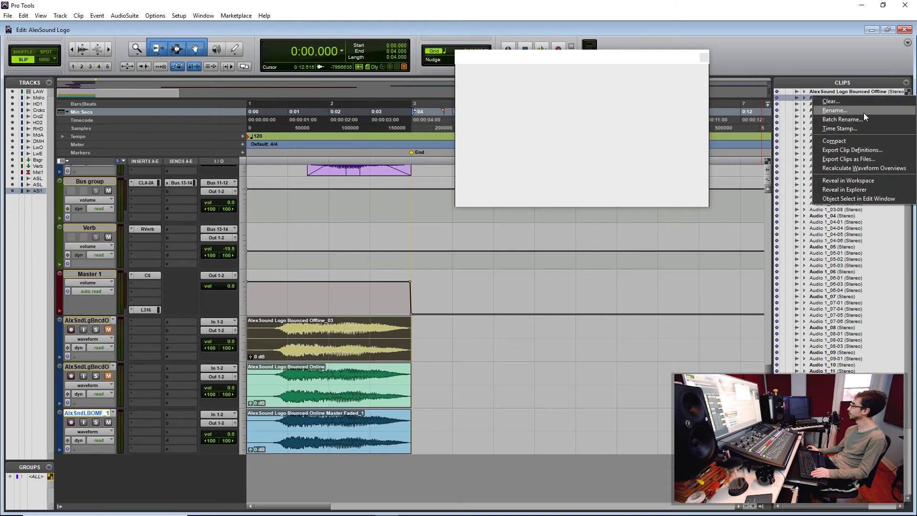
left_click(854, 159)
left_click(476, 204)
left_click(451, 426)
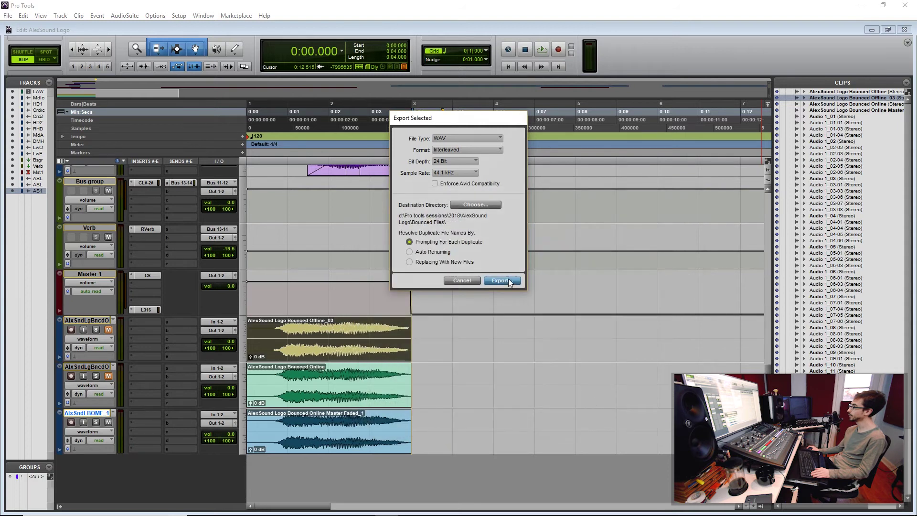
left_click(508, 280)
Step: Check the audio files available for import for AlexSound Logo Bounced Offline_03 and close the import dialog
key("ctrl+shift+i")
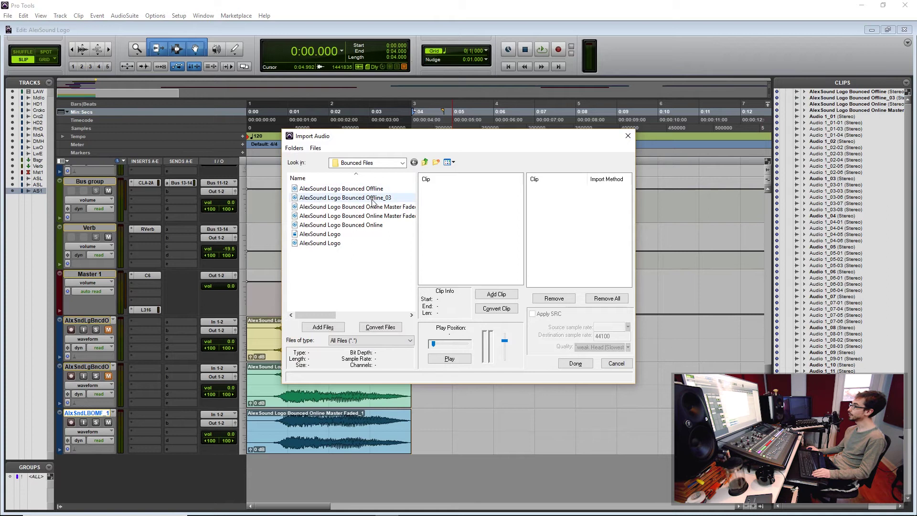
left_click(345, 197)
left_click(576, 363)
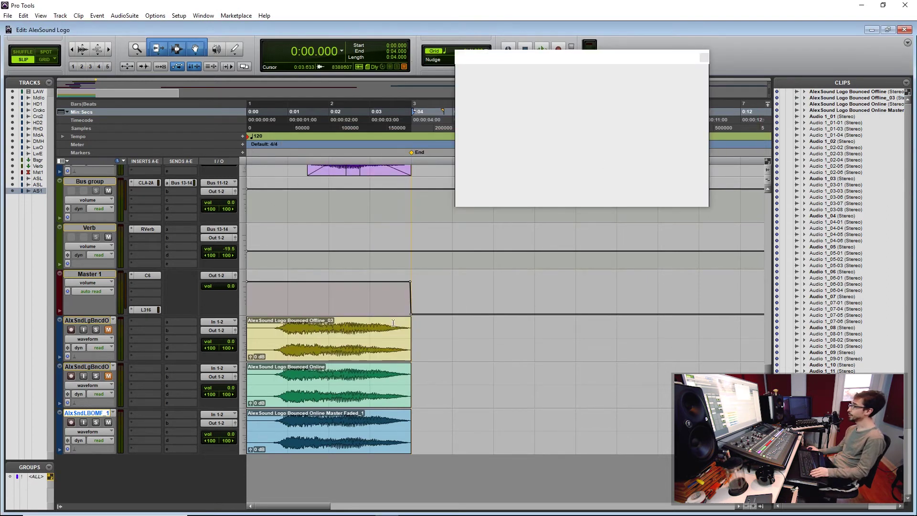
Step: Delete the clips on the three imported bounce tracks and remove those tracks from the session
key("shift+semicolon")
key("shift+semicolon")
key("shift+semicolon")
key("Delete")
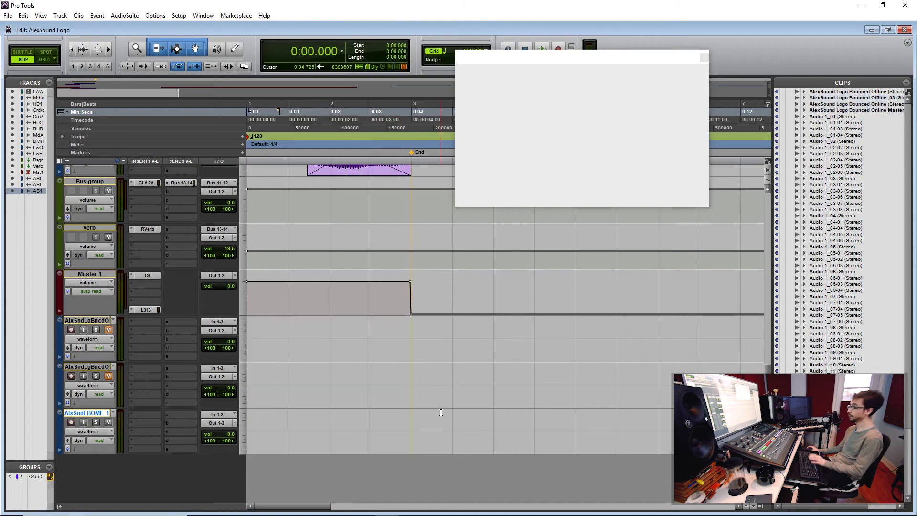
left_click(98, 321)
left_click(93, 415, "shift")
right_click(93, 414)
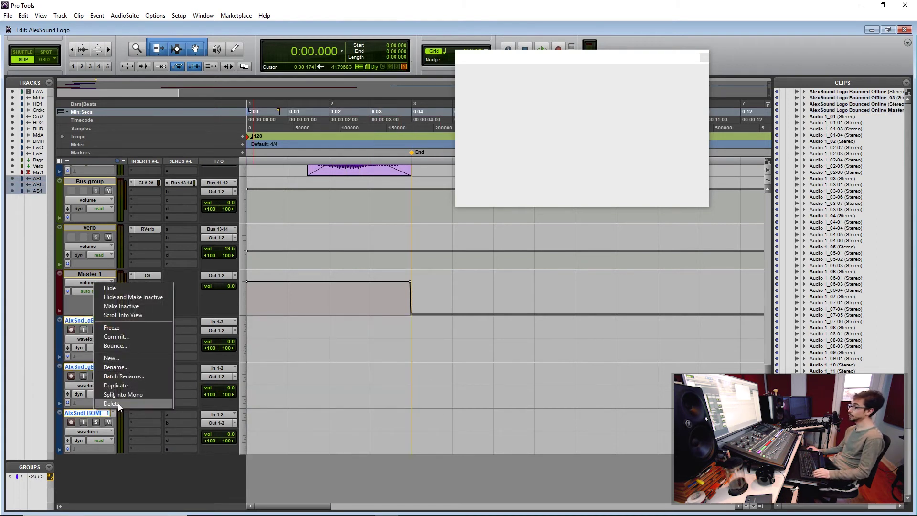
left_click(112, 403)
key("space")
key("space")
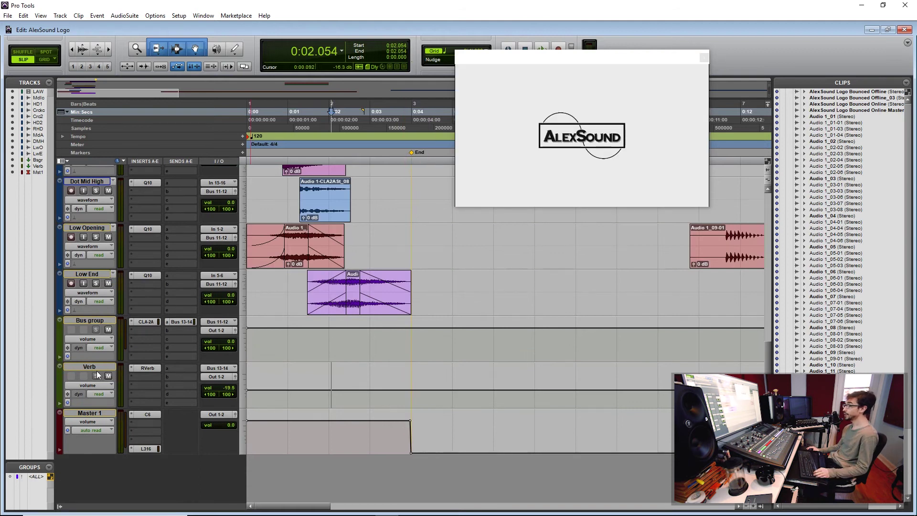
Step: Create a new stereo Aux Input and a new stereo Audio Track below Master 1
left_click(100, 366)
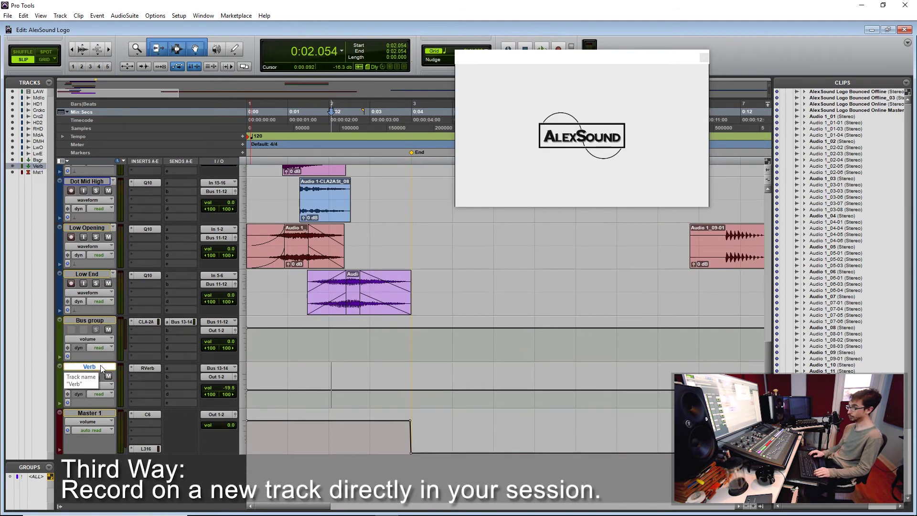
left_click(96, 412)
key("ctrl+shift+n")
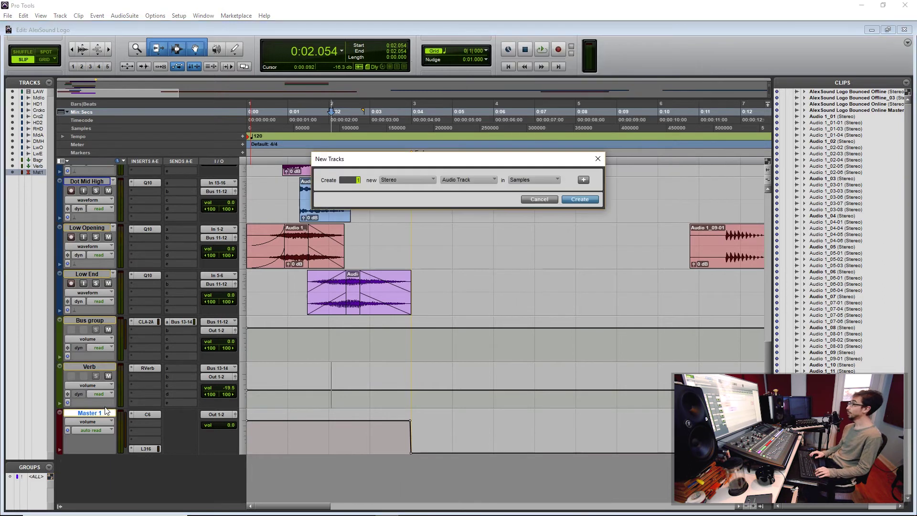
key("ctrl+Down")
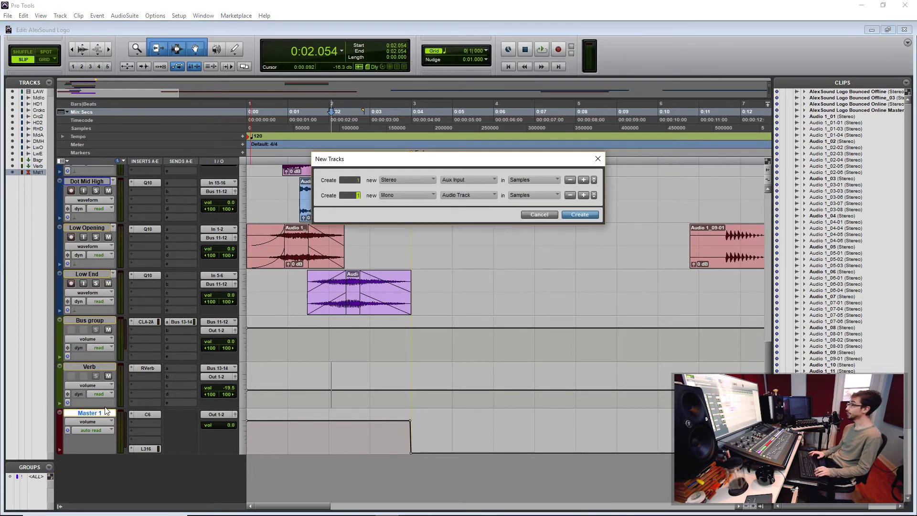
key("Return")
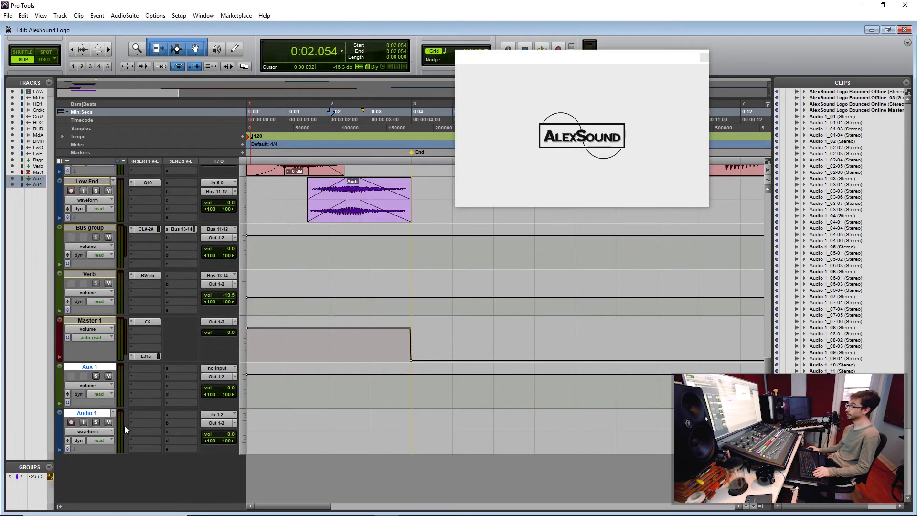
Step: Rename the new aux track as "Bus Master" and the new audio track as "AlexSound Logo Aux Print"
double_click(97, 370)
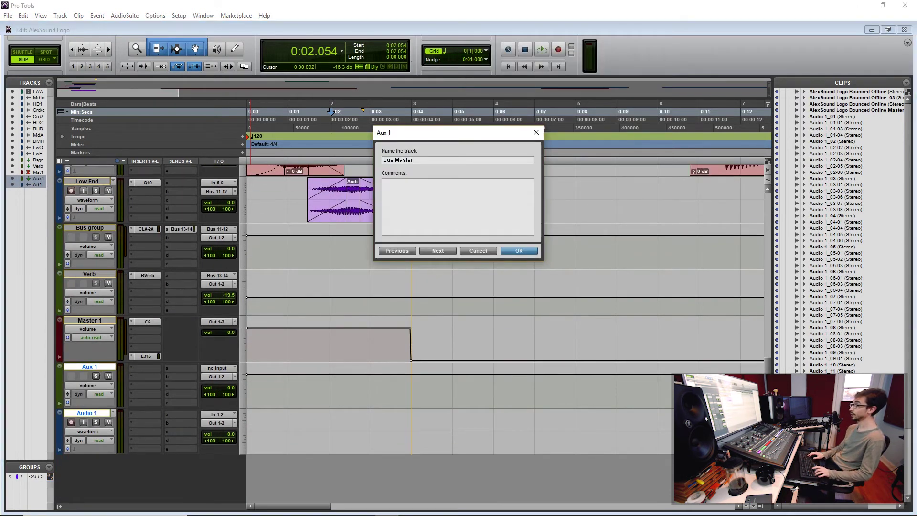
key("ctrl+Right")
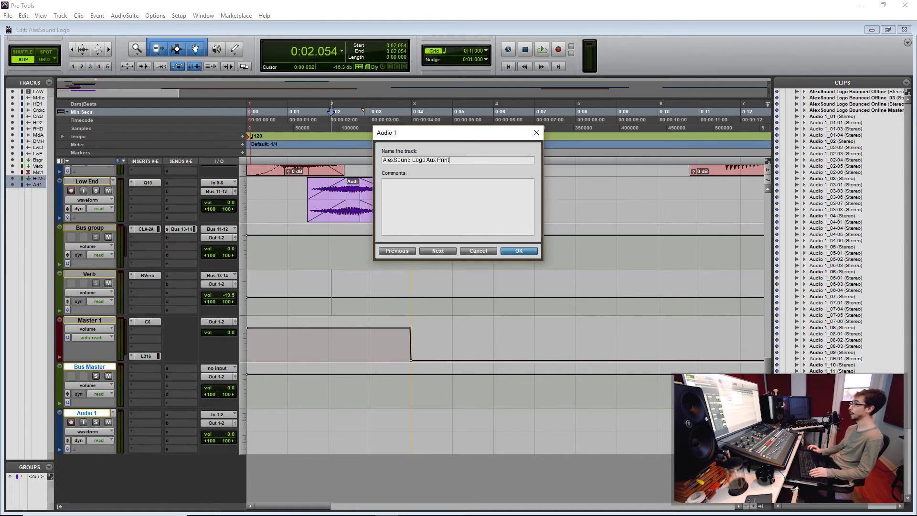
key("Return")
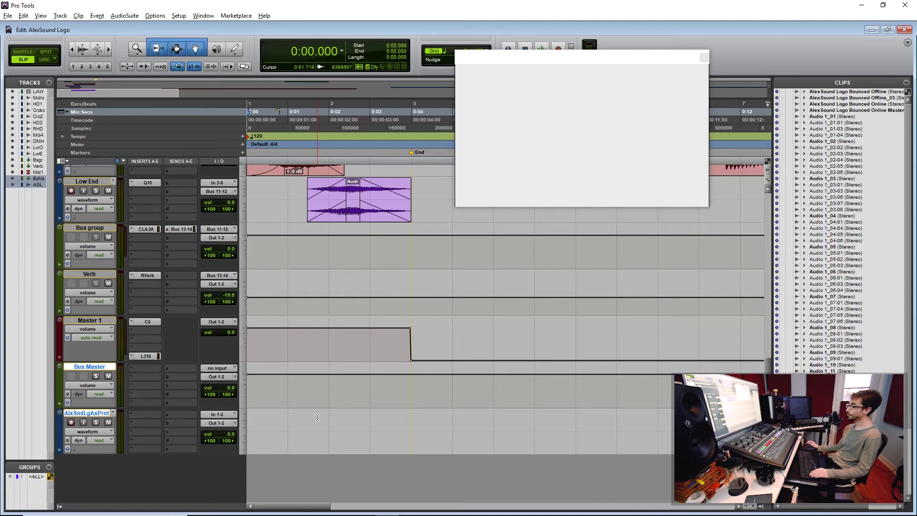
Step: Show the Mix window and move the video window clear of the channel strips
scroll(290, 401, "down", 2)
scroll(321, 402, "up", 7)
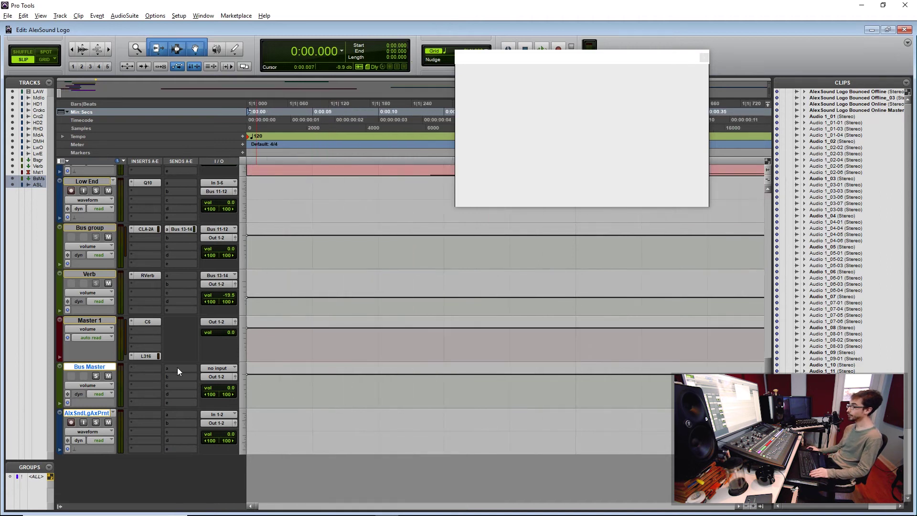
key("ctrl+equal")
left_click_drag(572, 60, 778, 57)
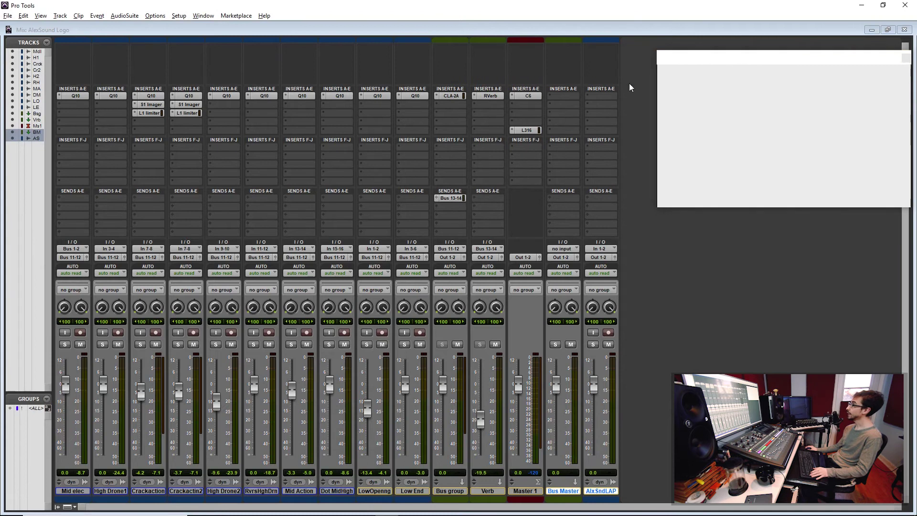
Step: Move the C6 and L316 inserts from Master 1 to the same insert slots on Bus Master
left_click(529, 96)
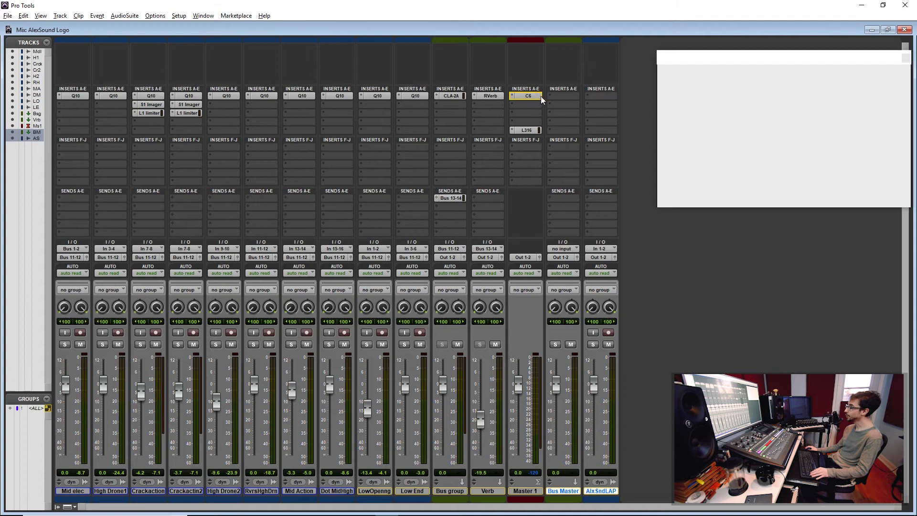
left_click_drag(527, 130, 565, 130)
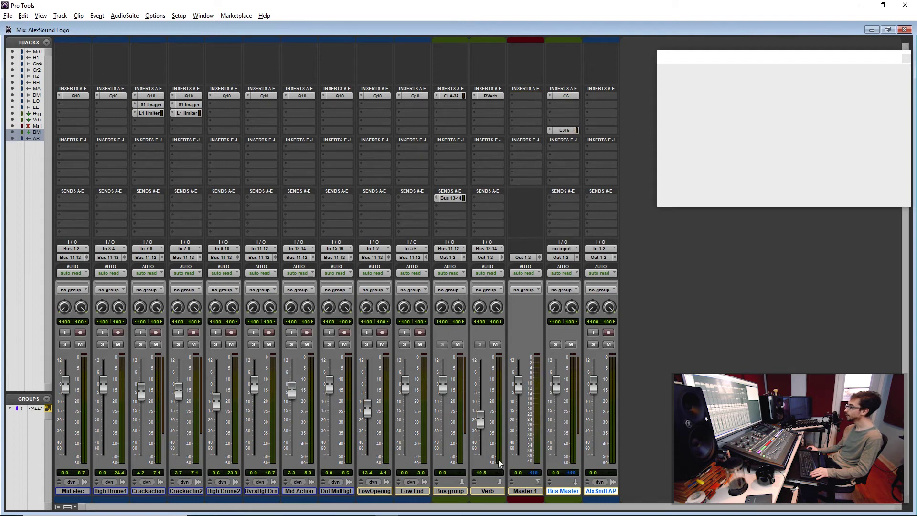
Step: Route the outputs of both the Bus group and Verb tracks to Bus 21-22 (Stereo)
left_click(485, 491)
left_click(447, 491, "shift")
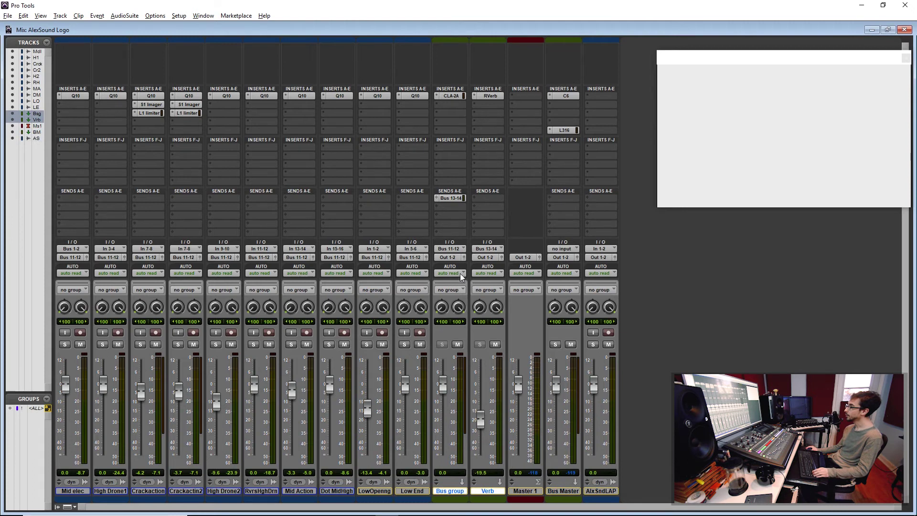
left_click(451, 257)
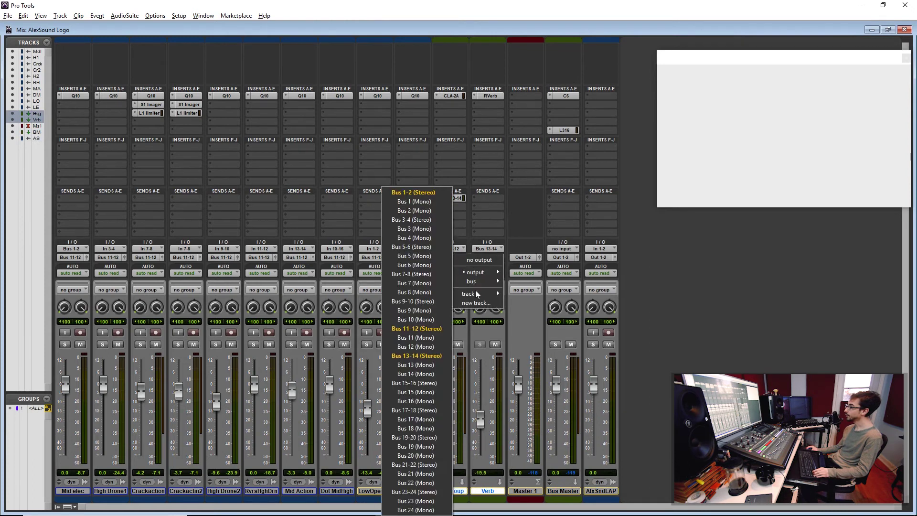
left_click(423, 466)
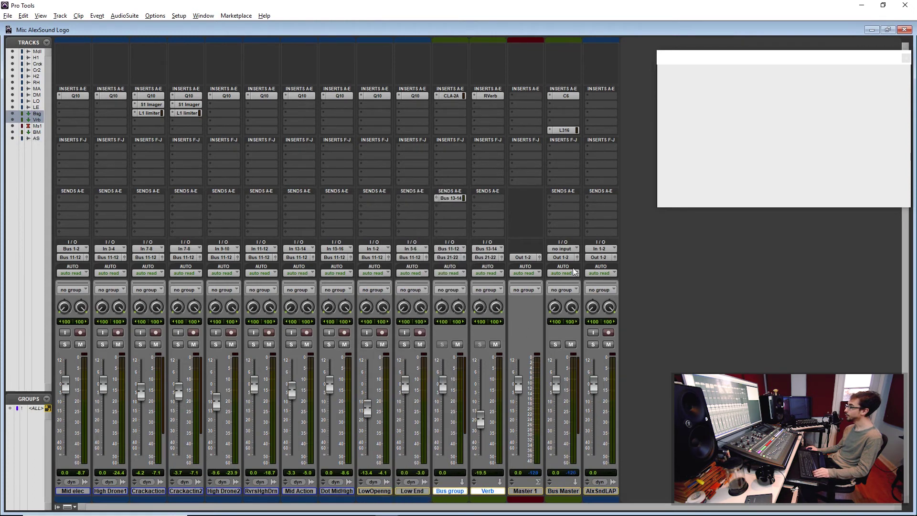
Step: Set the Bus Master track's input to Bus 21-22 and its output to Bus 23-24 (Stereo)
left_click(566, 249)
mouse_move(593, 274)
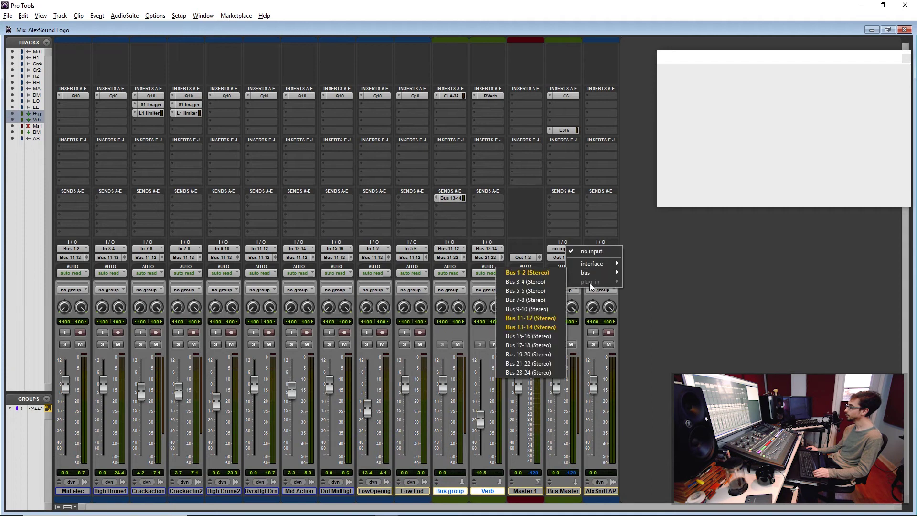
left_click(540, 364)
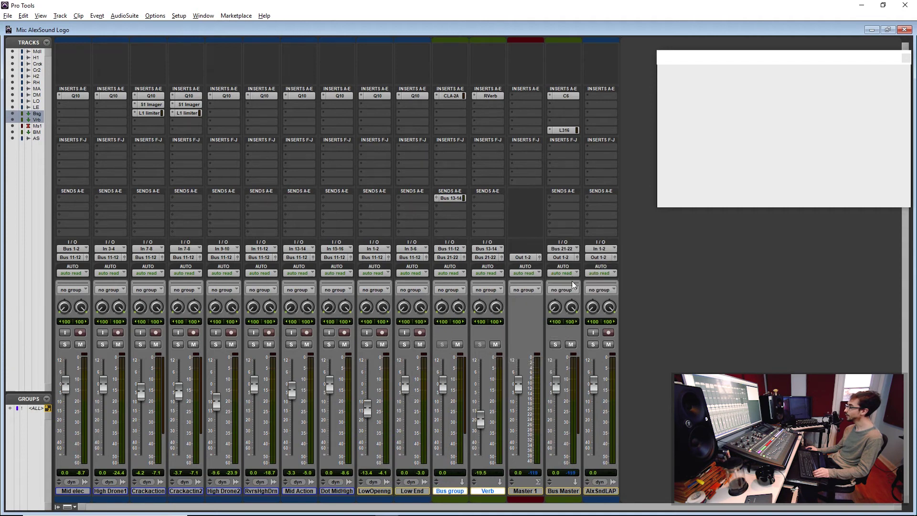
left_click(564, 258)
mouse_move(582, 282)
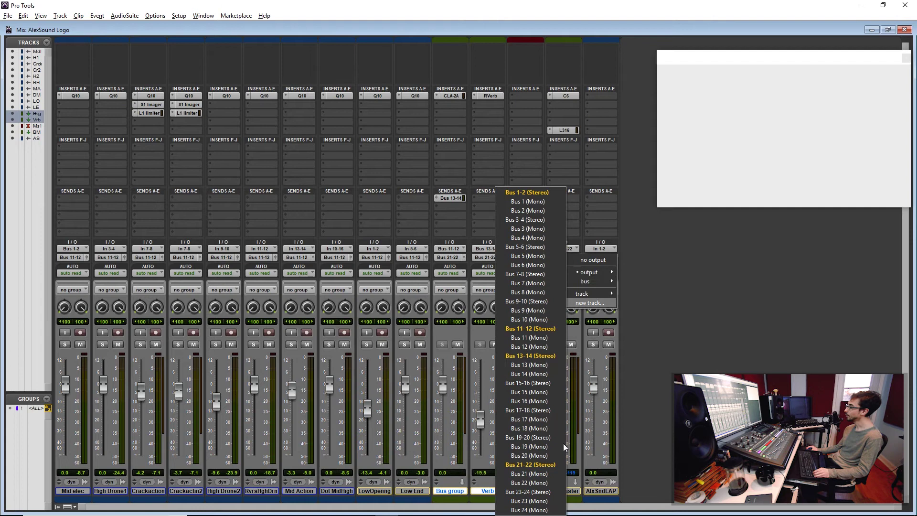
left_click(541, 492)
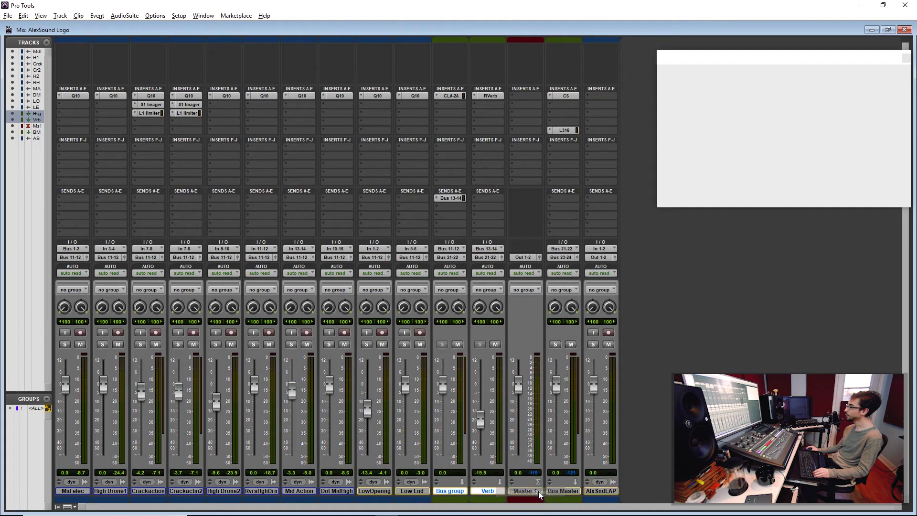
Step: Set the AlexSound Logo Aux Print track's input to Bus 23-24 (Stereo) and arm the track for recording
left_click(603, 248)
mouse_move(629, 269)
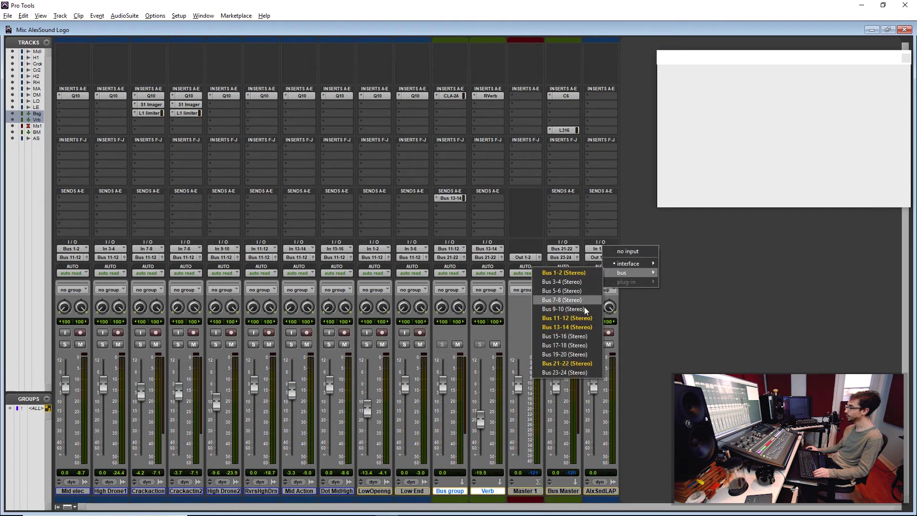
left_click(577, 372)
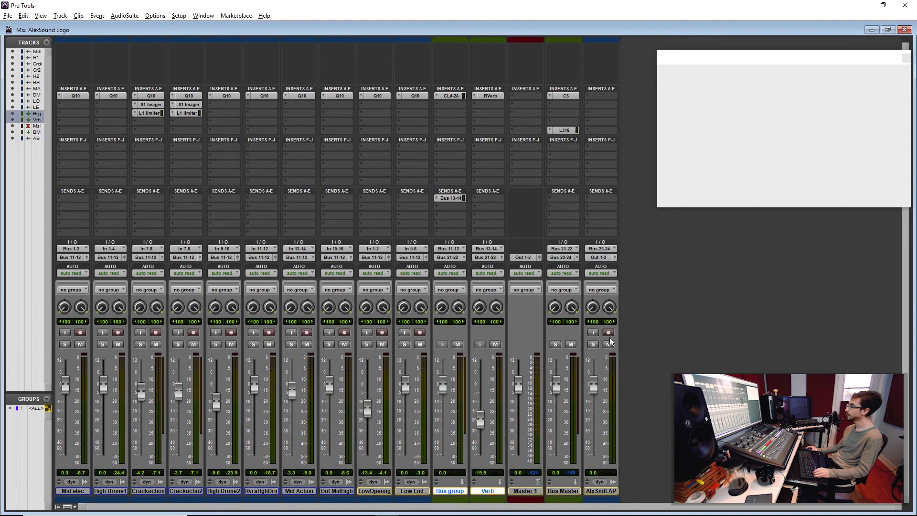
Step: In the Edit window, add Bus Master volume automation that drops to minimum at the End marker, matching Master 1
key("ctrl+equal")
scroll(497, 238, "down", 7)
scroll(416, 238, "up", 5)
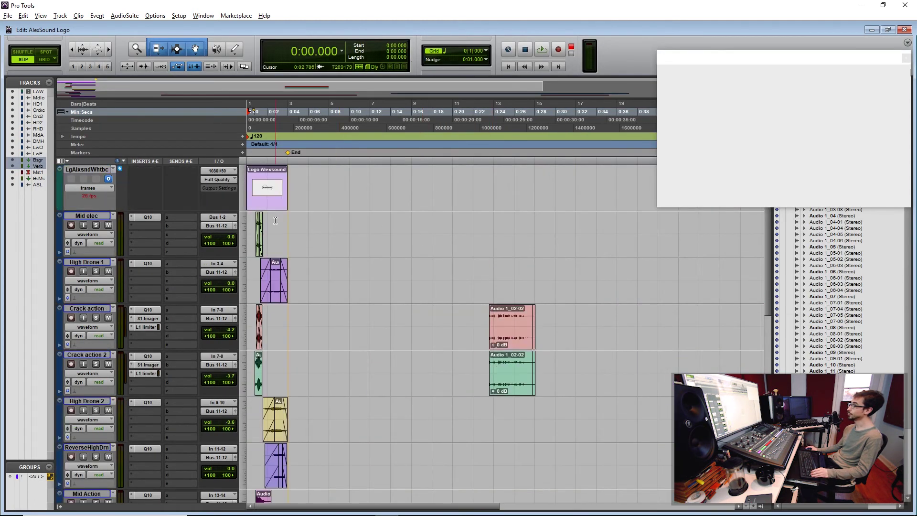
scroll(334, 286, "down", 5)
scroll(359, 330, "up", 2)
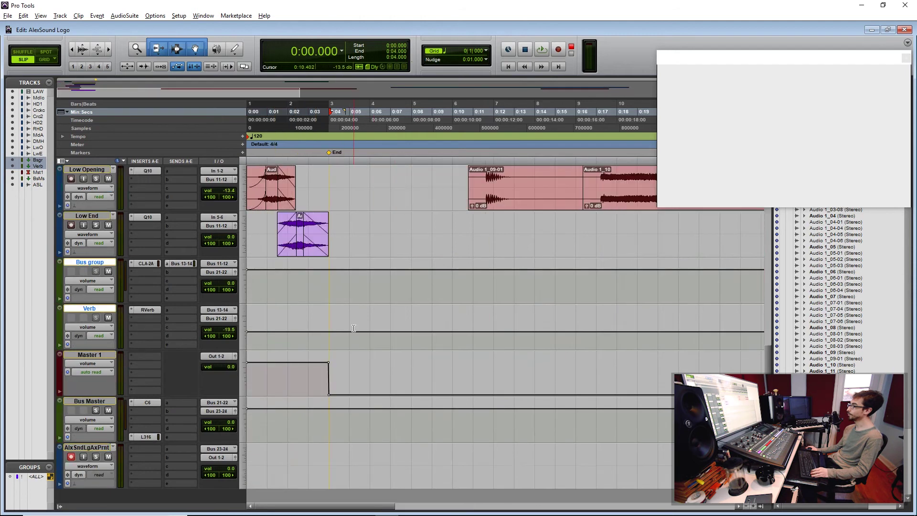
scroll(359, 330, "up", 1)
left_click(609, 378)
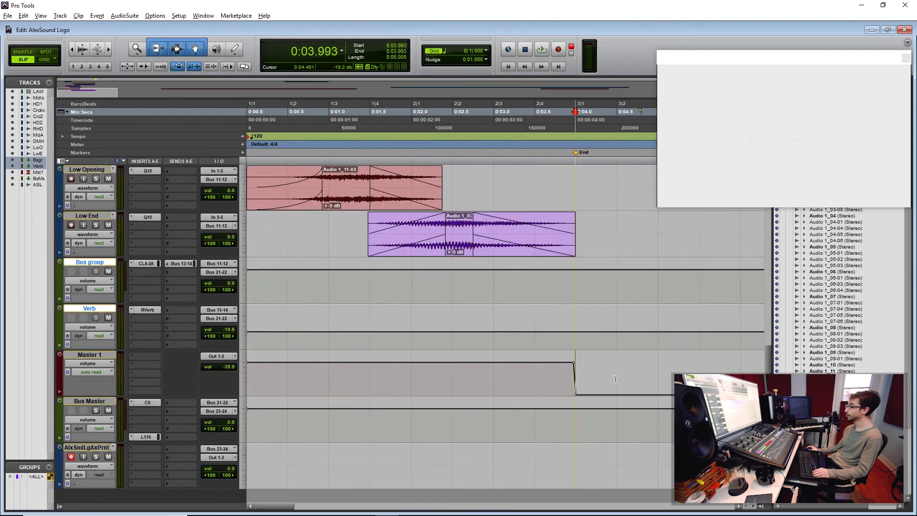
scroll(605, 377, "up", 2)
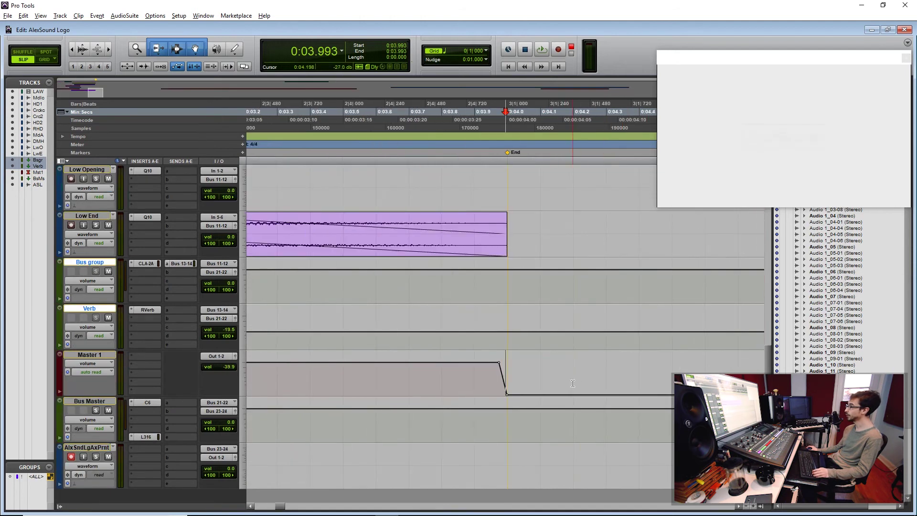
left_click(487, 410)
left_click_drag(506, 409, 506, 441)
scroll(515, 469, "down", 5)
Step: Record the mix onto the AlexSound Logo Aux Print track over the full length of the logo video clip
key("Return")
scroll(313, 187, "up", 10)
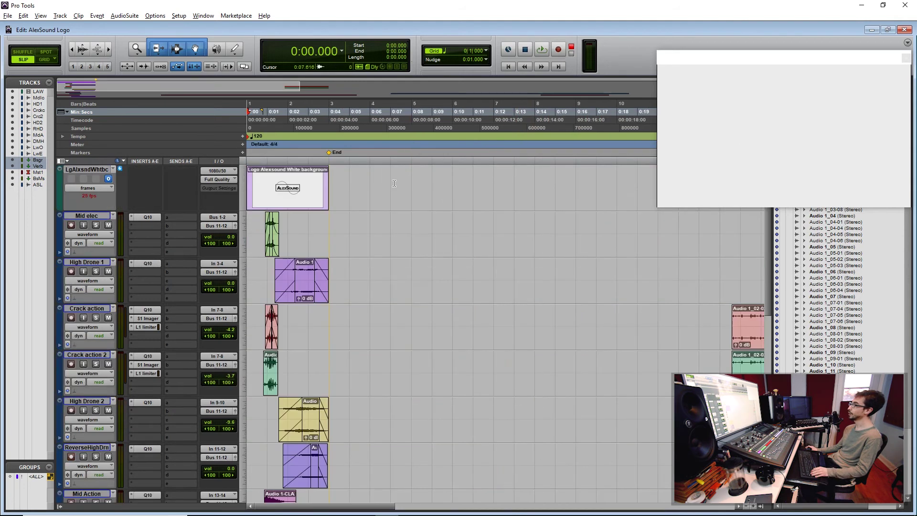
left_click(308, 191)
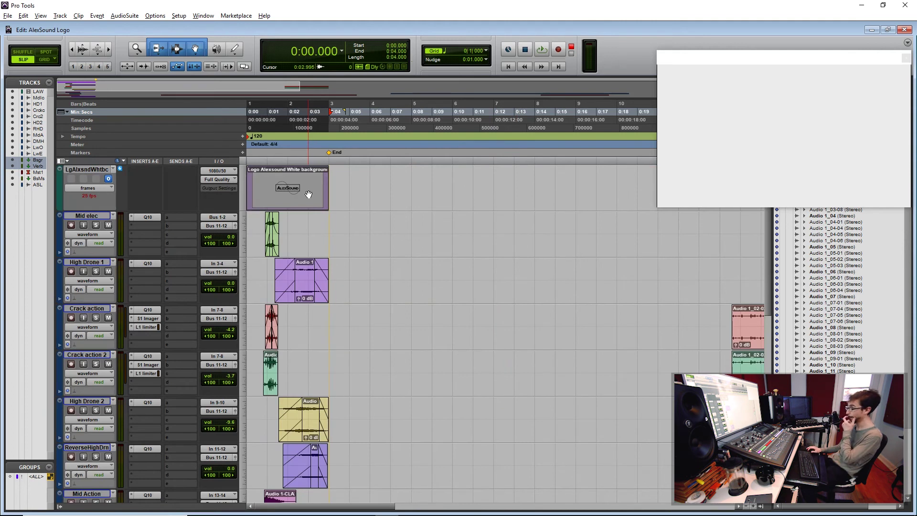
key("ctrl+space")
scroll(403, 287, "down", 15)
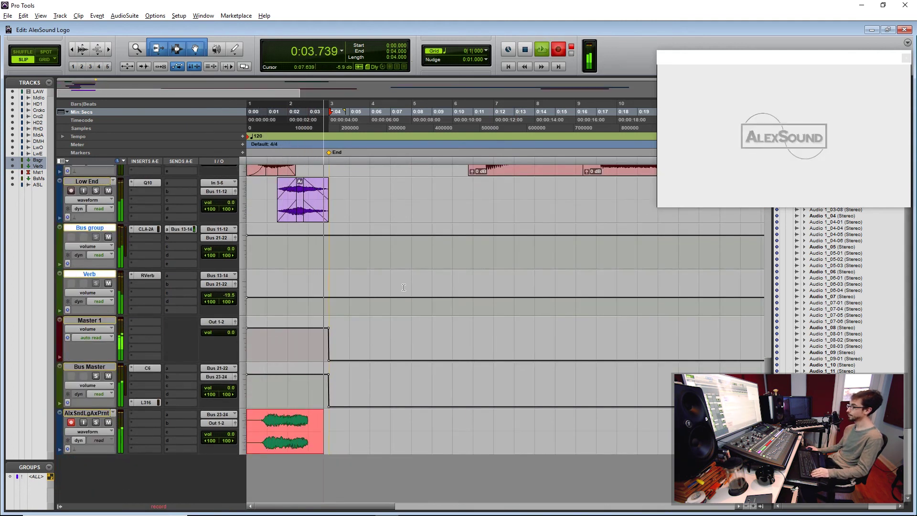
left_click(297, 412)
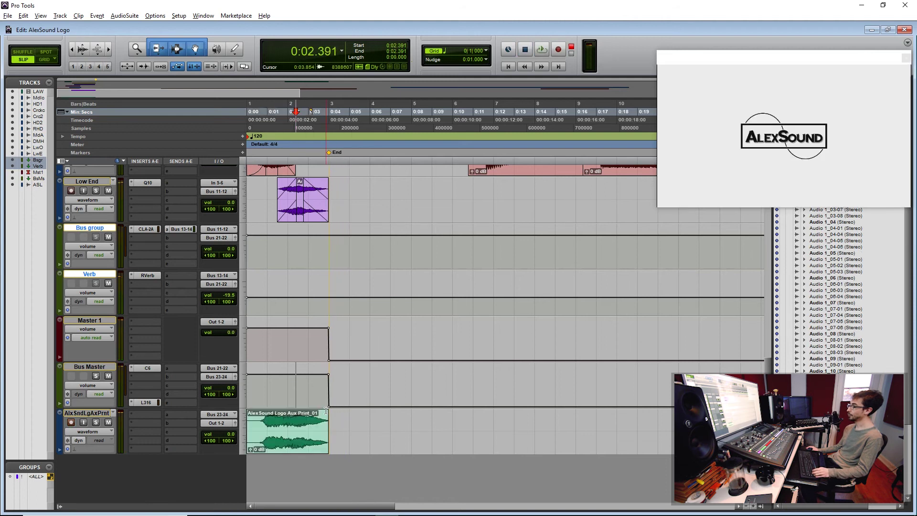
Step: Examine the waveform of the recorded print clip and check the channel strips in the Mix window
key("ctrl+]")
key("ctrl+]")
key("ctrl+]")
key("ctrl+equal")
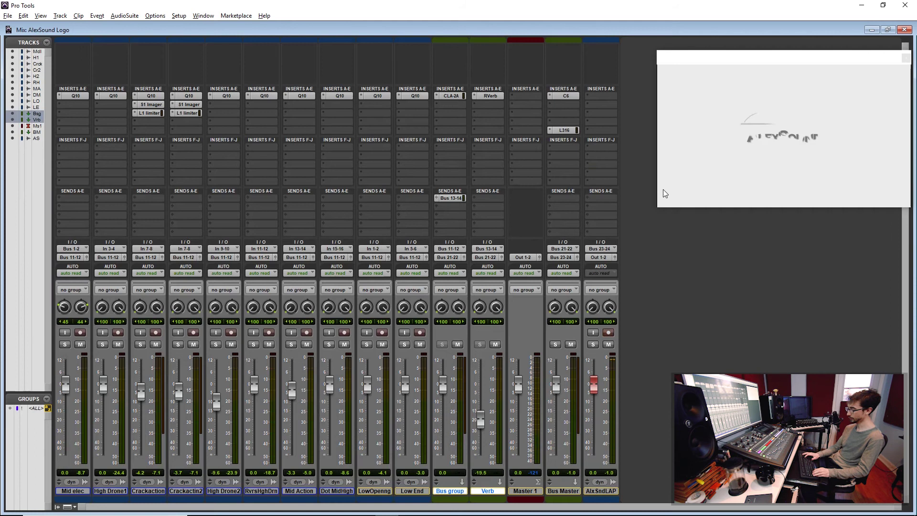
key("ctrl+equal")
key("ctrl+[")
key("ctrl+[")
key("ctrl+[")
key("ctrl+]")
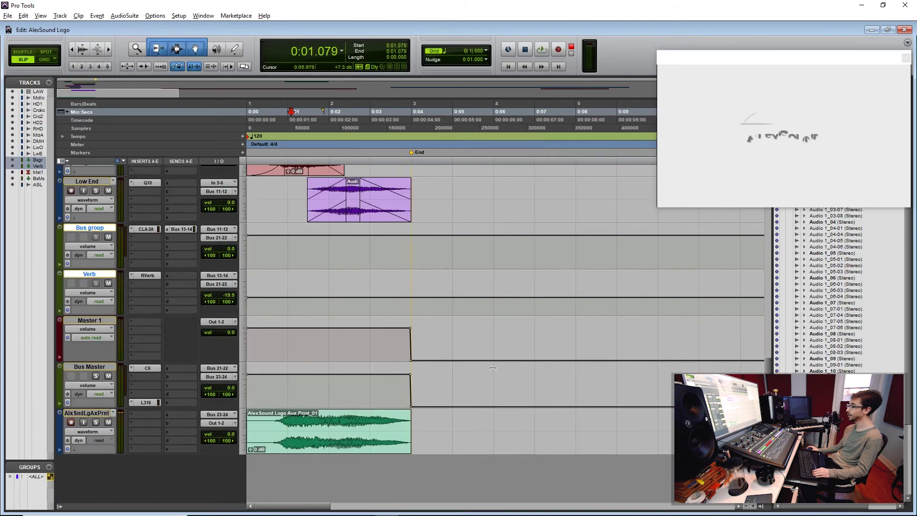
key("ctrl+[")
key("ctrl+[")
key("ctrl+[")
key("ctrl+[")
key("ctrl+[")
key("ctrl+[")
key("ctrl+[")
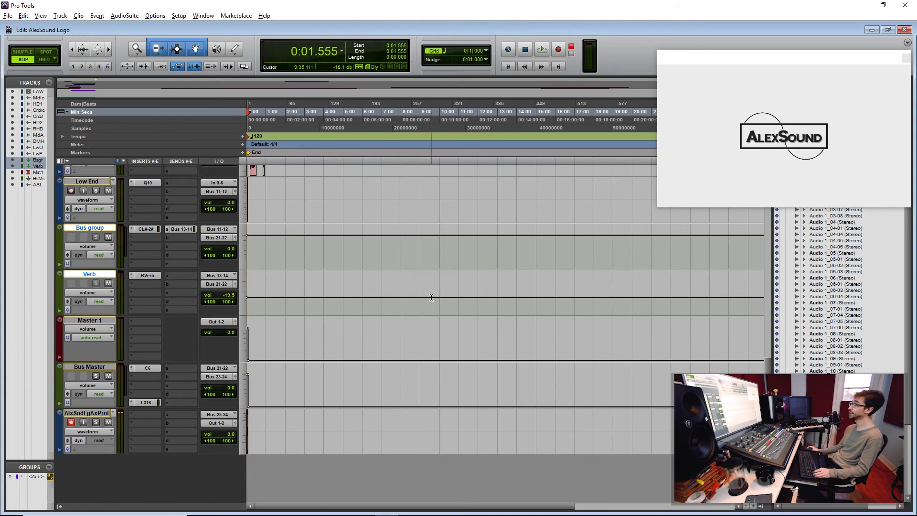
key("ctrl+]")
key("ctrl+]")
key("ctrl+]")
key("ctrl+]")
key("ctrl+]")
key("ctrl+]")
key("ctrl+]")
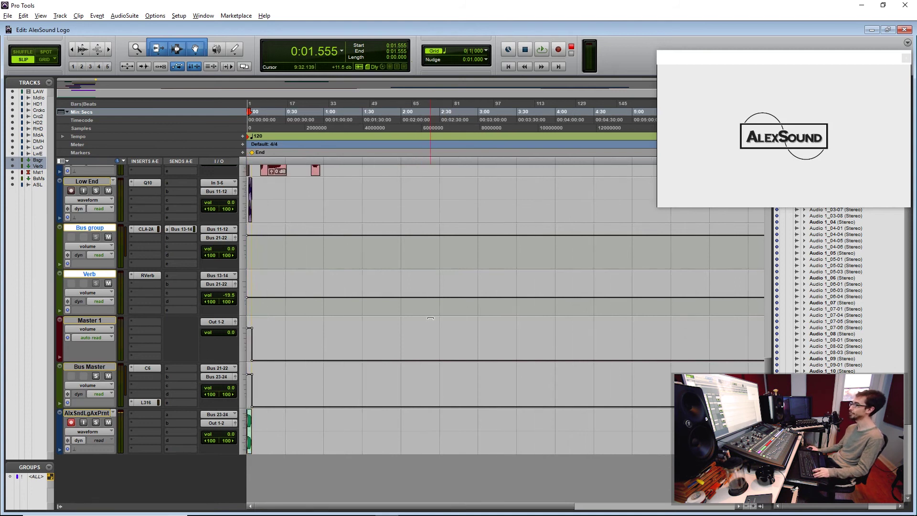
Step: Punch in a new recording on the AlexSound Logo Aux Print track from 0:01.143 to just past the End marker
left_click(424, 424)
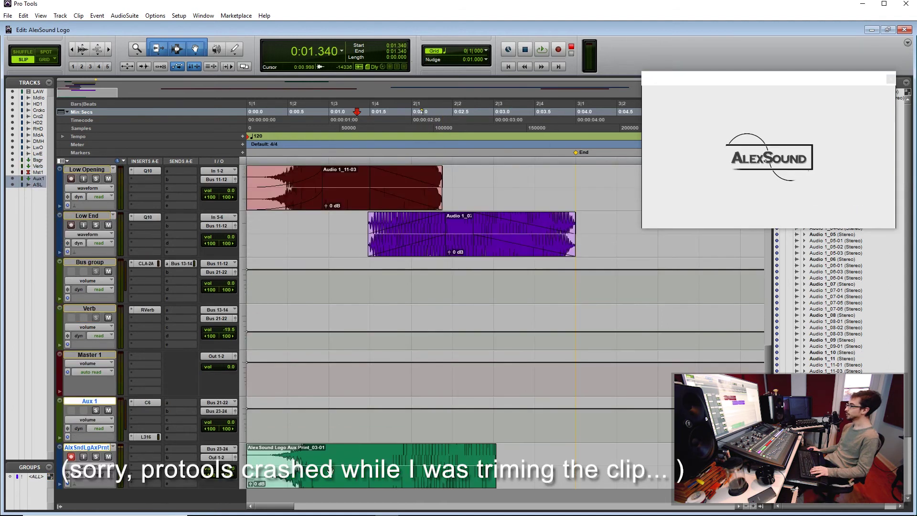
left_click(342, 444)
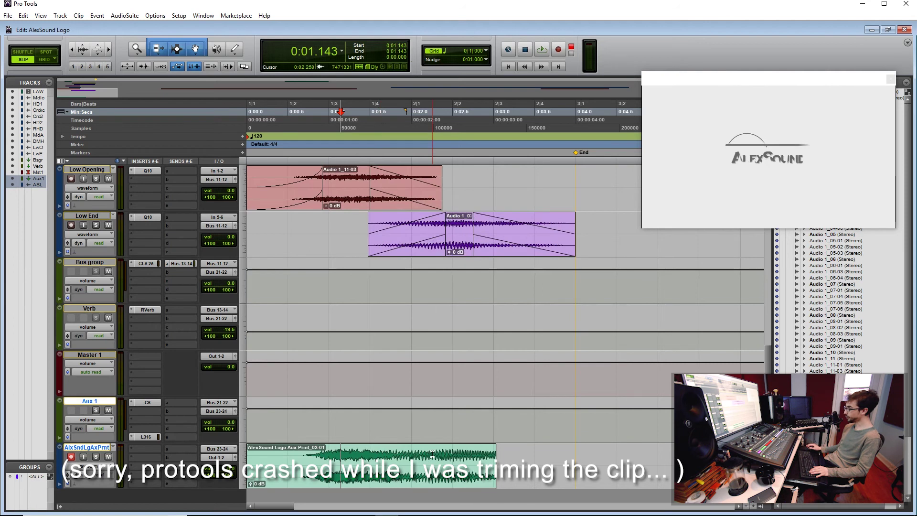
key("ctrl+space")
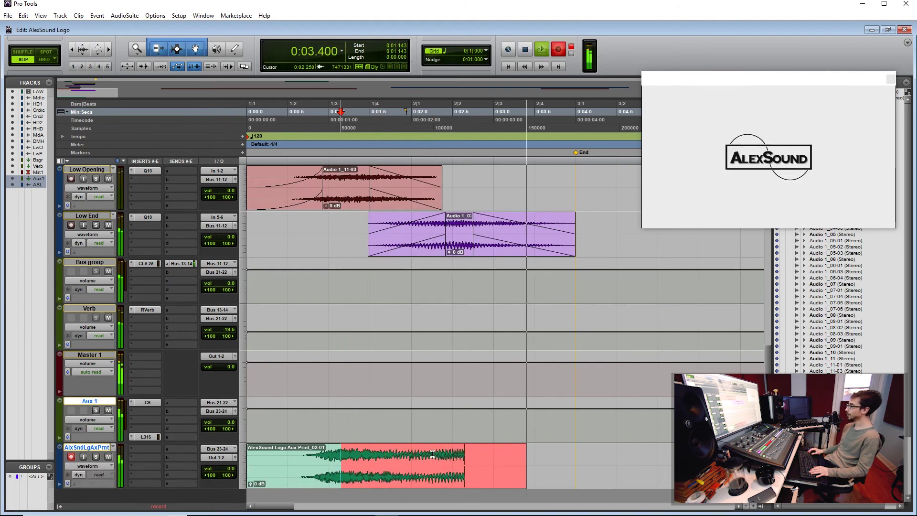
key("space")
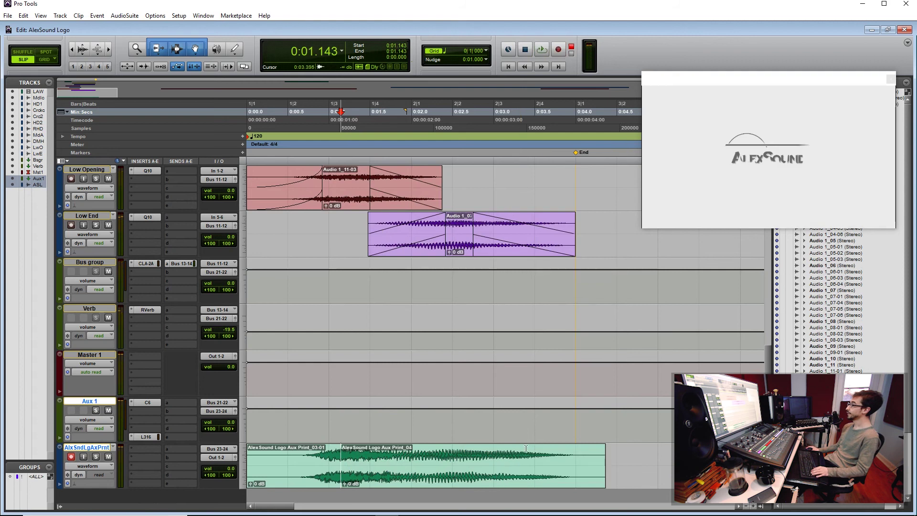
Step: Examine the junction between the original print clip and the punched-in recording down to sample level
key("shift+Return")
key("space")
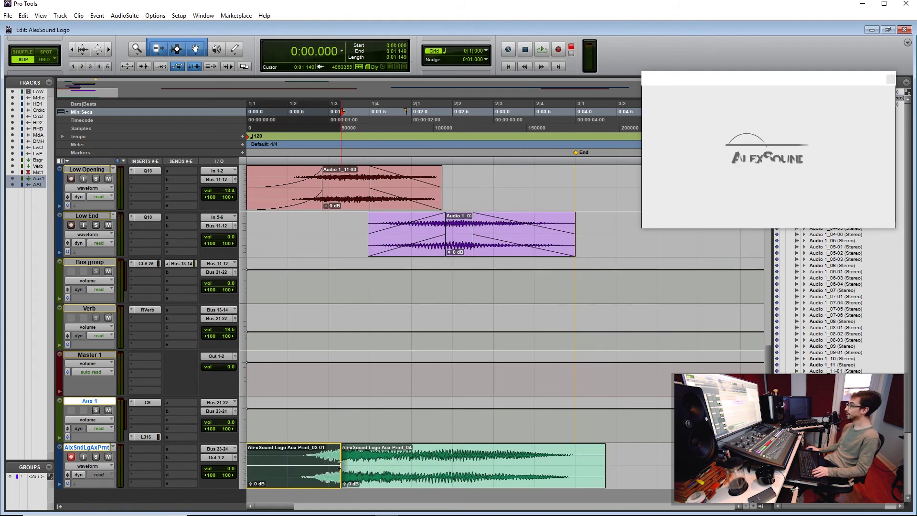
left_click(344, 421)
key("ctrl+]")
key("ctrl+]")
key("ctrl+]")
left_click(483, 465)
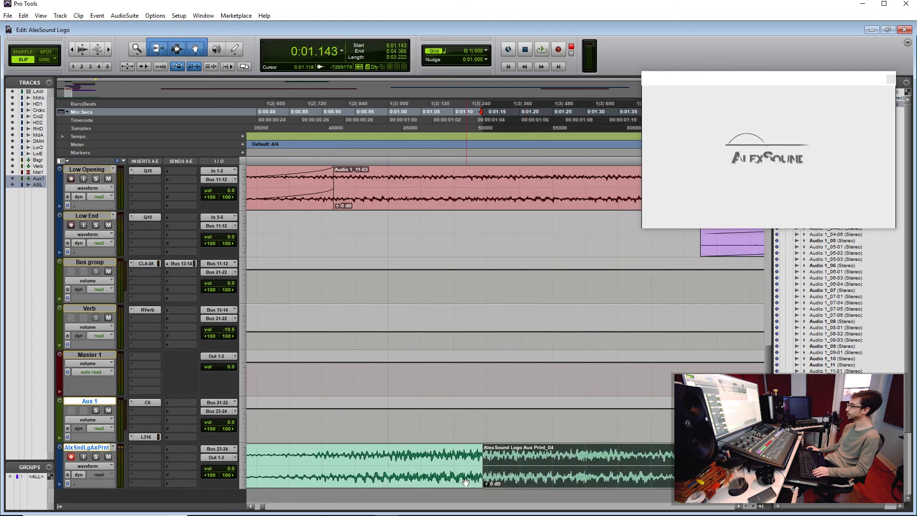
key("ctrl+]")
key("ctrl+]")
key("ctrl+]")
left_click(600, 466)
key("ctrl+]")
key("ctrl+]")
key("ctrl+]")
key("ctrl+]")
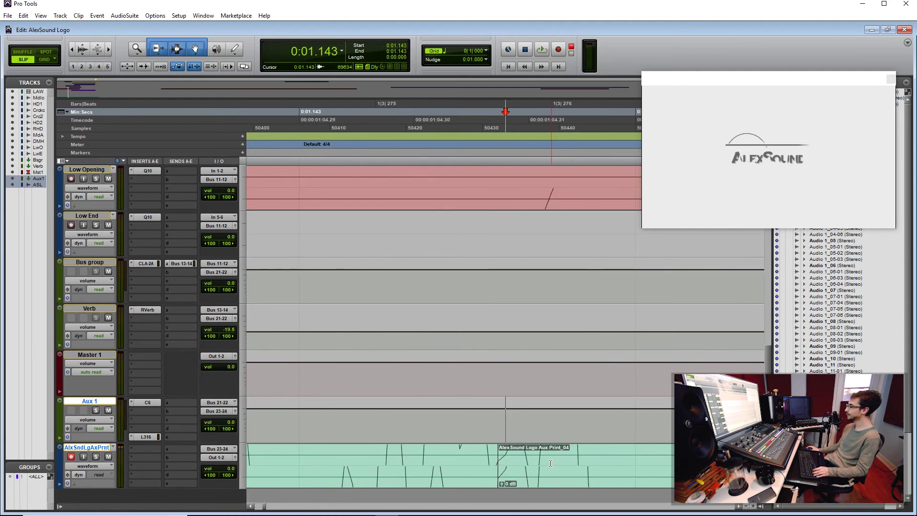
Step: Extend the end of the first print clip over the punched-in clip so that their junction sits at 0:02.339
key("ctrl+[")
key("ctrl+[")
key("ctrl+[")
key("ctrl+[")
key("ctrl+[")
key("ctrl+[")
key("ctrl+[")
key("ctrl+[")
key("ctrl+[")
key("ctrl+[")
key("ctrl+[")
key("ctrl+[")
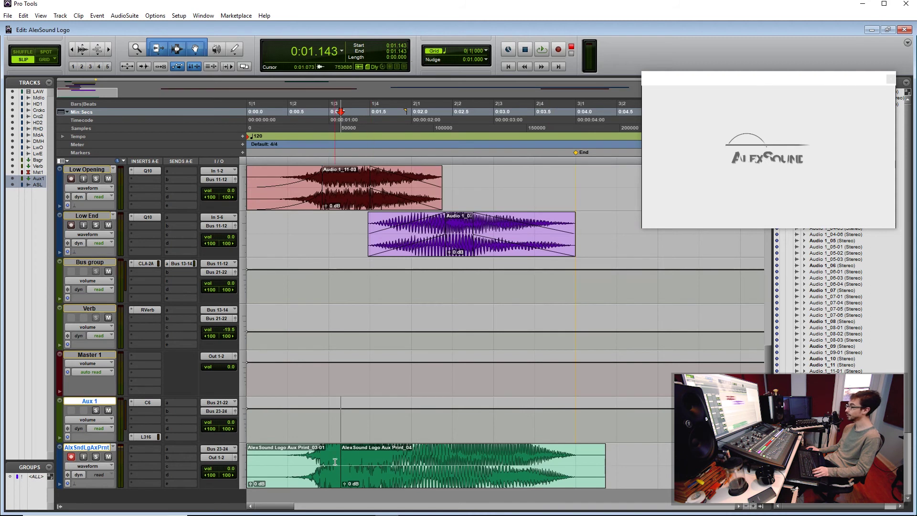
left_click_drag(335, 461, 347, 464)
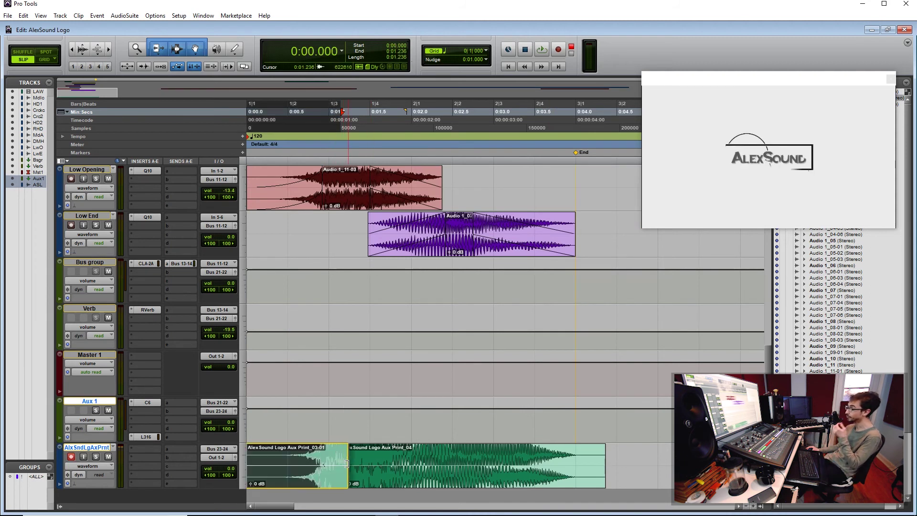
mouse_move(347, 464)
left_mouse_down()
mouse_move(438, 460)
mouse_move(437, 447)
left_mouse_up()
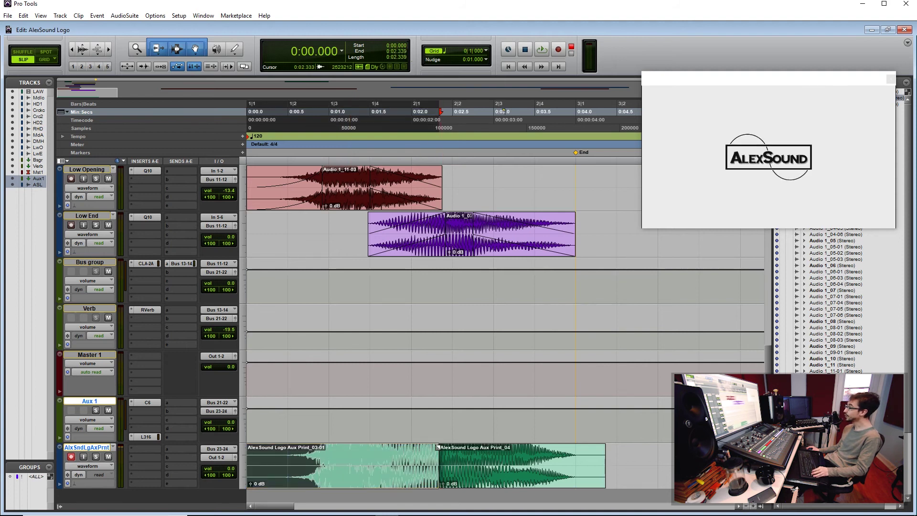
Step: Examine the junction between the two print clips near 0:02.339 down to sample level
key("ctrl+]")
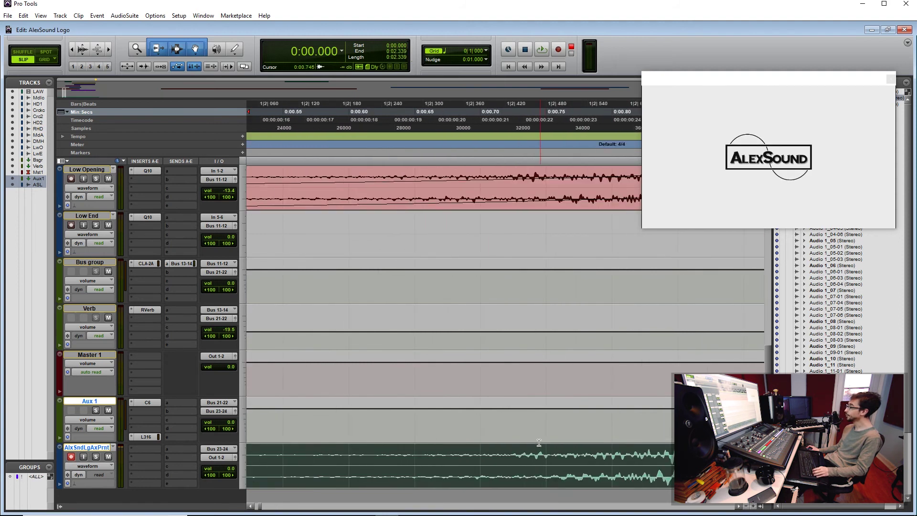
left_click(630, 418)
key("ctrl+]")
key("ctrl+]")
key("ctrl+]")
key("ctrl+]")
key("ctrl+]")
key("ctrl+]")
key("ctrl+]")
key("ctrl+]")
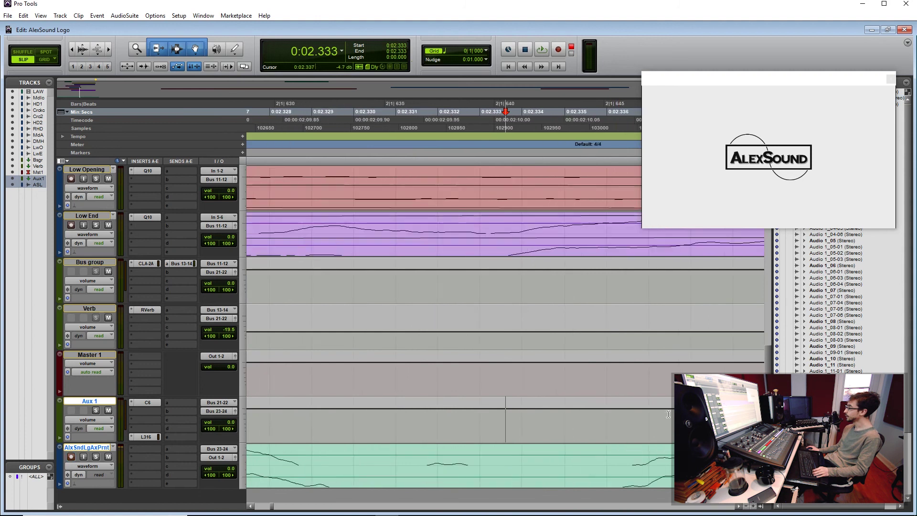
key("alt")
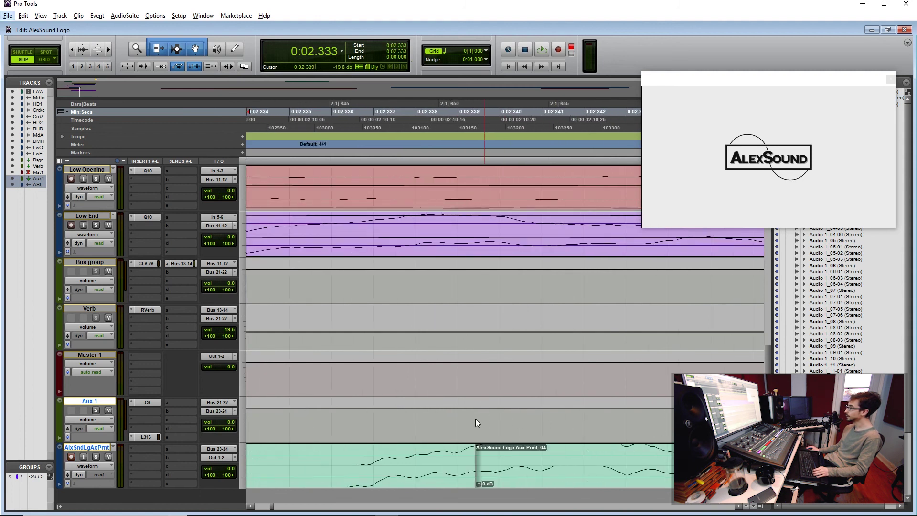
key("ctrl+]")
key("ctrl+]")
key("ctrl+]")
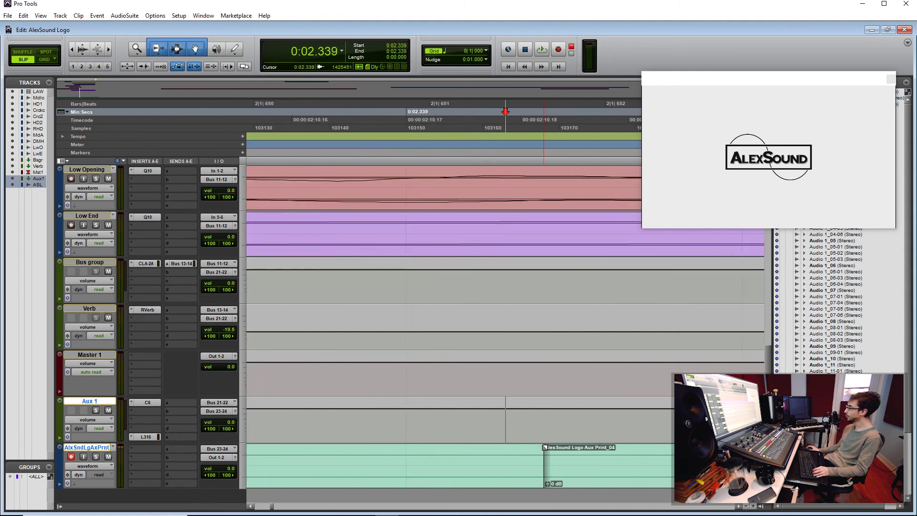
Step: Increase the height of the AlexSound Logo Aux Print track and inspect its waveform across the clip junction
left_click_drag(104, 488, 88, 515)
scroll(549, 442, "down", 3)
left_click(567, 436)
key("ctrl+[")
key("ctrl+[")
key("ctrl+[")
key("ctrl+[")
key("ctrl+[")
key("ctrl+[")
key("ctrl+[")
key("ctrl+[")
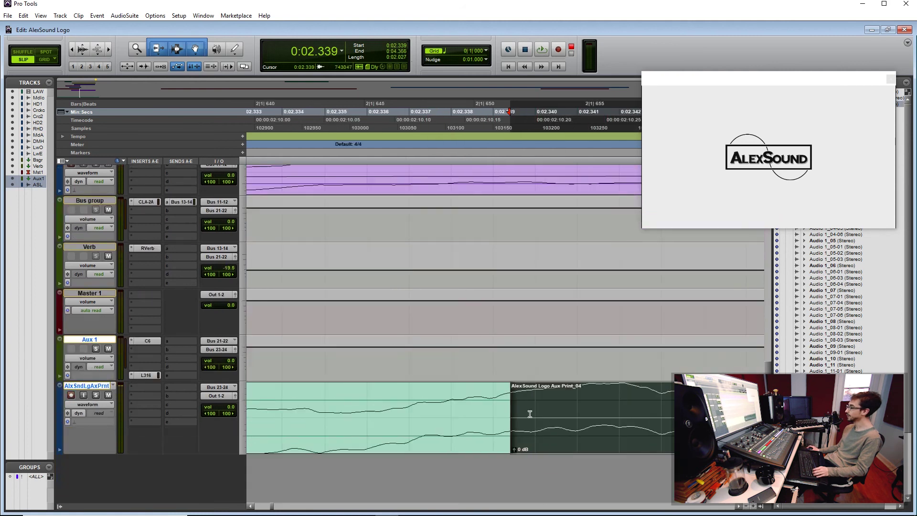
Step: Consolidate the two clips on the AlexSound Logo Aux Print track into one clip from 0:00.000 to 0:04.366
key("ctrl+]")
key("ctrl+]")
key("ctrl+]")
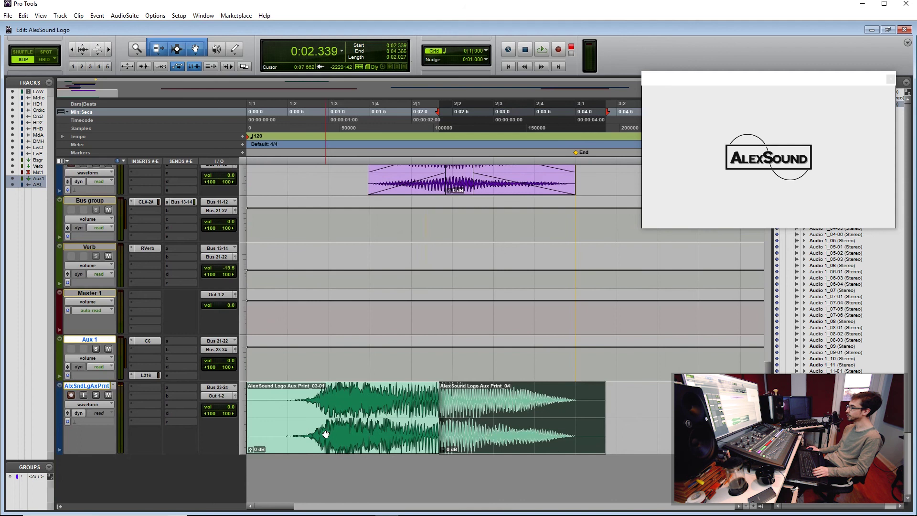
left_click(356, 452, "shift")
key("alt+shift+3")
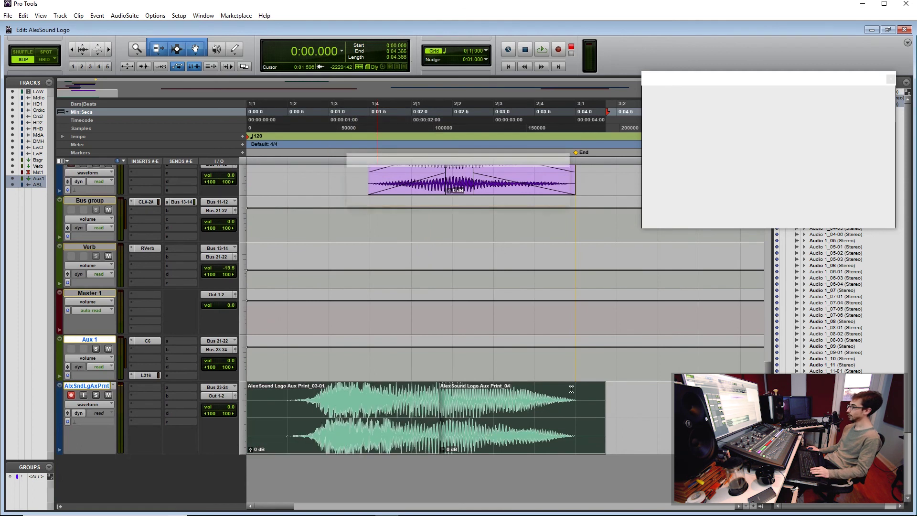
Step: Examine the tail of the consolidated print clip around the End marker at different waveform heights
left_click(579, 390)
key("shift+r")
key("ctrl+]")
key("ctrl+]")
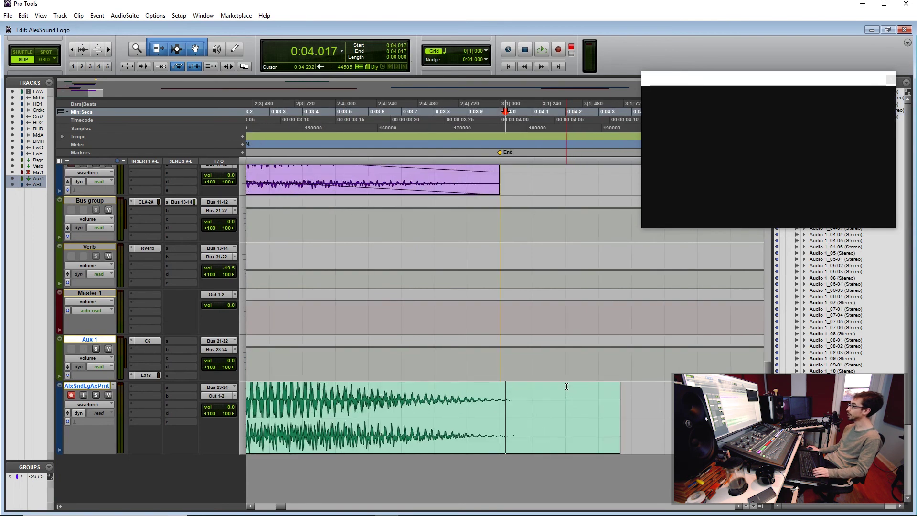
key("ctrl+alt+]")
key("ctrl+alt+]")
key("ctrl+alt+[")
key("ctrl+alt+[")
key("ctrl+alt+]")
key("ctrl+alt+[")
key("ctrl+alt+[")
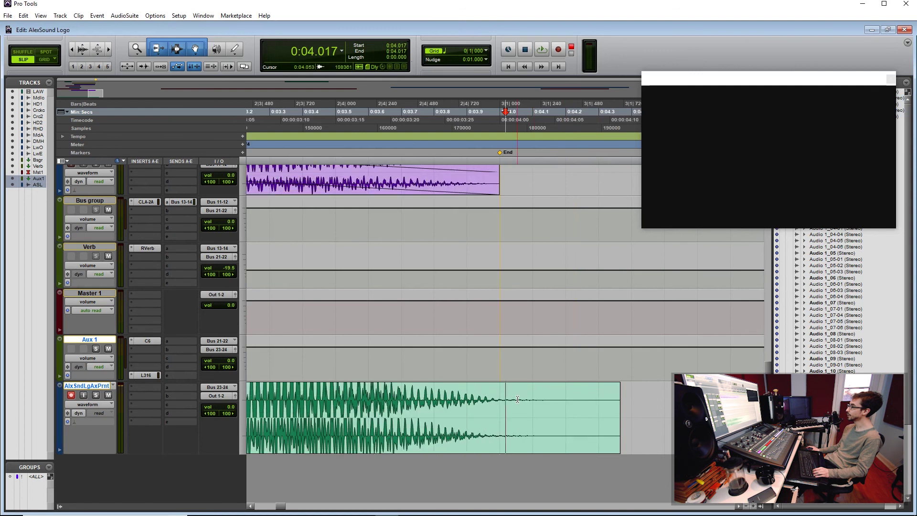
Step: Cut the print clip at the end of the Low End clip, delete the excess past 0:04.000 and fade out its end
left_click(483, 190)
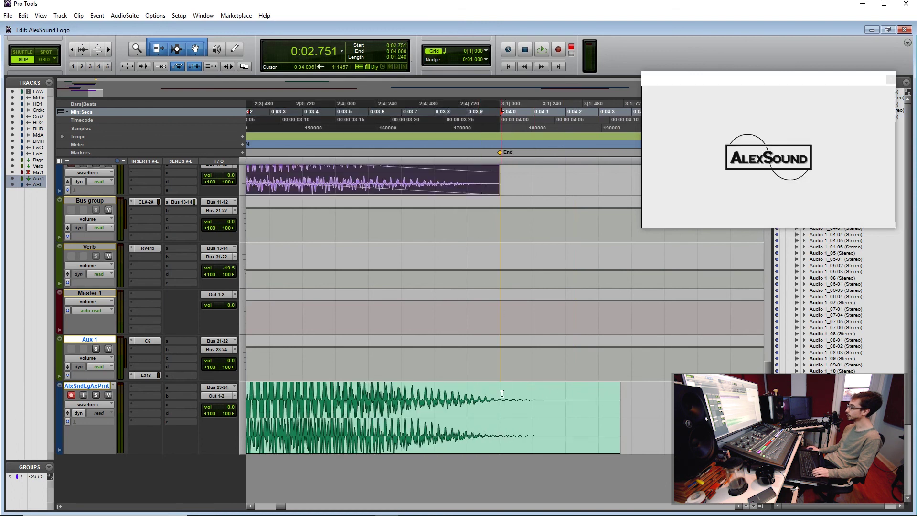
left_click(502, 393, "shift")
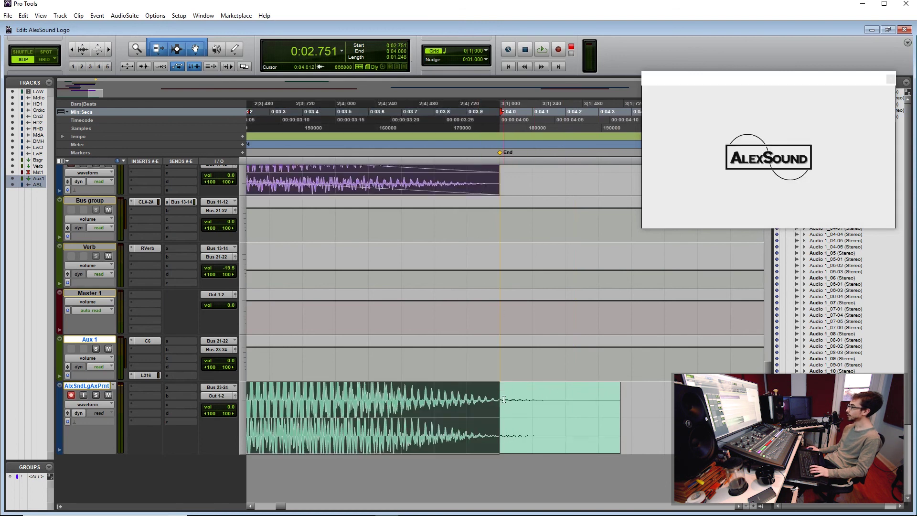
left_click(559, 426)
key("Delete")
left_click_drag(515, 401, 437, 427)
double_click(436, 427)
key("ctrl+[")
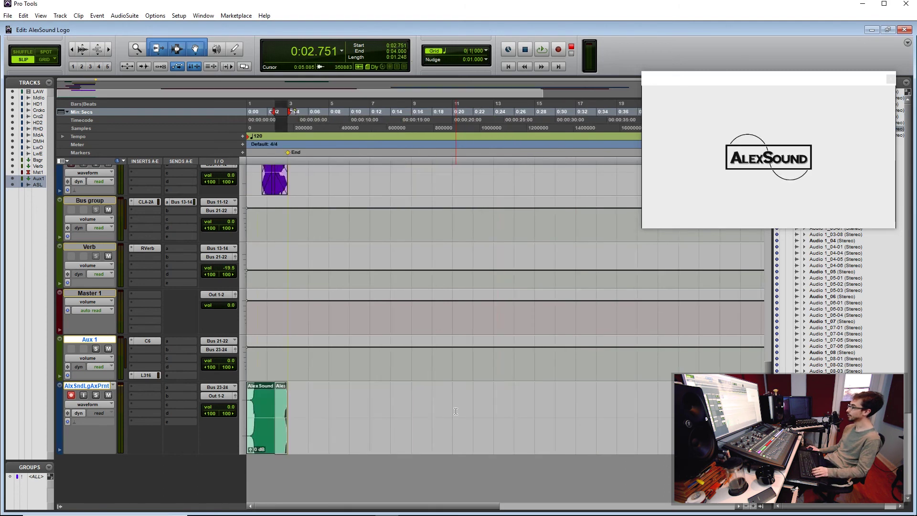
Step: Add a fade-in of about 0.058 seconds at the start of the print clip
key("ctrl+]")
key("ctrl+]")
key("ctrl+]")
key("ctrl+]")
scroll(409, 412, "left", 5)
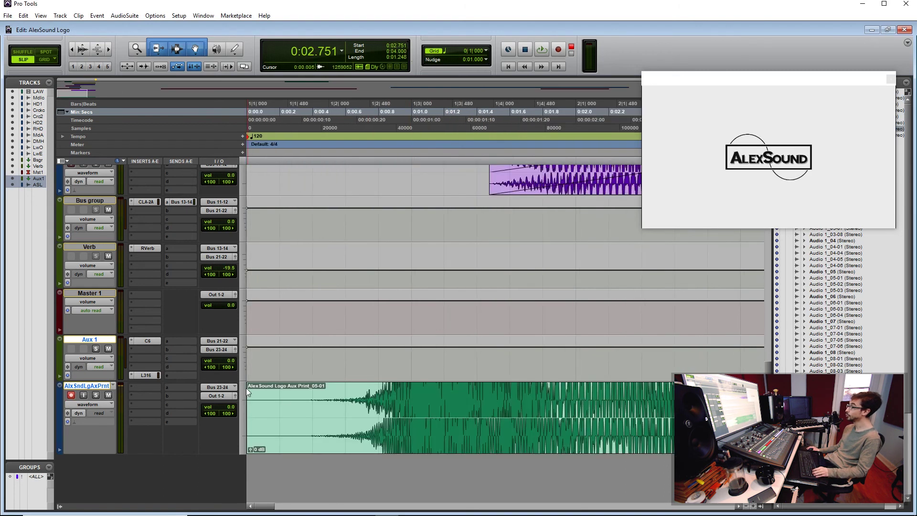
right_click(246, 388)
left_click(346, 378)
left_click_drag(250, 390, 257, 390)
Step: Consolidate the faded print clips from 0:00.000 to 0:04.000 into a single clip
key("ctrl+[")
key("ctrl+[")
key("ctrl+[")
key("ctrl+[")
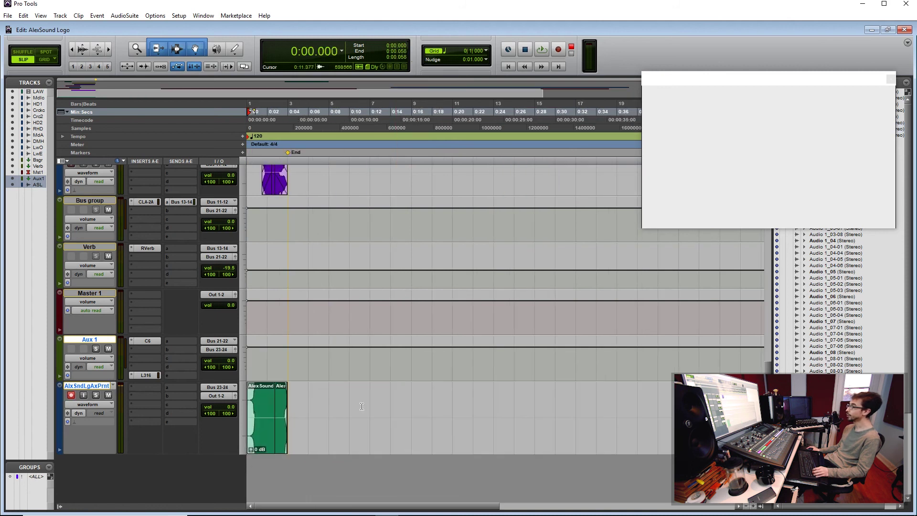
key("ctrl+]")
key("ctrl+]")
left_click(382, 435)
left_click(320, 435, "shift")
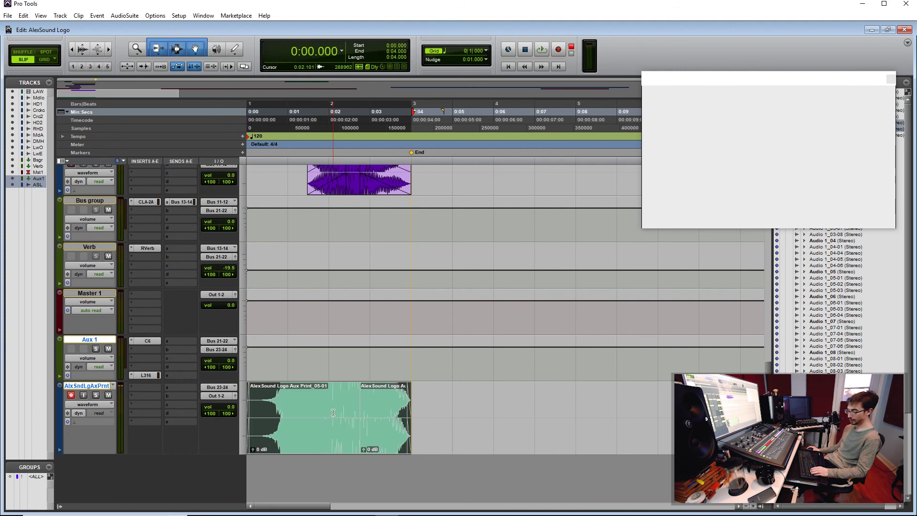
key("alt+shift+3")
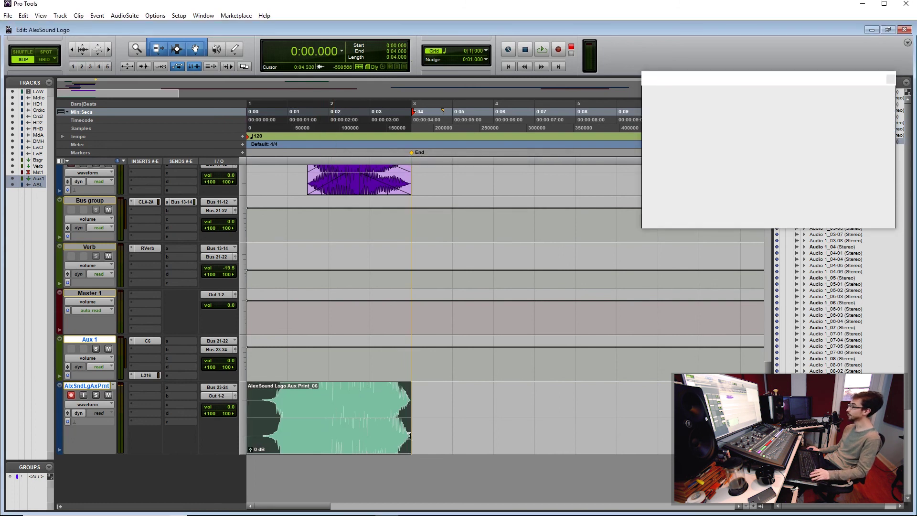
Step: Rename the consolidated clip and its disk file as AlexSound Logo Aux Print GOOD
double_click(337, 446)
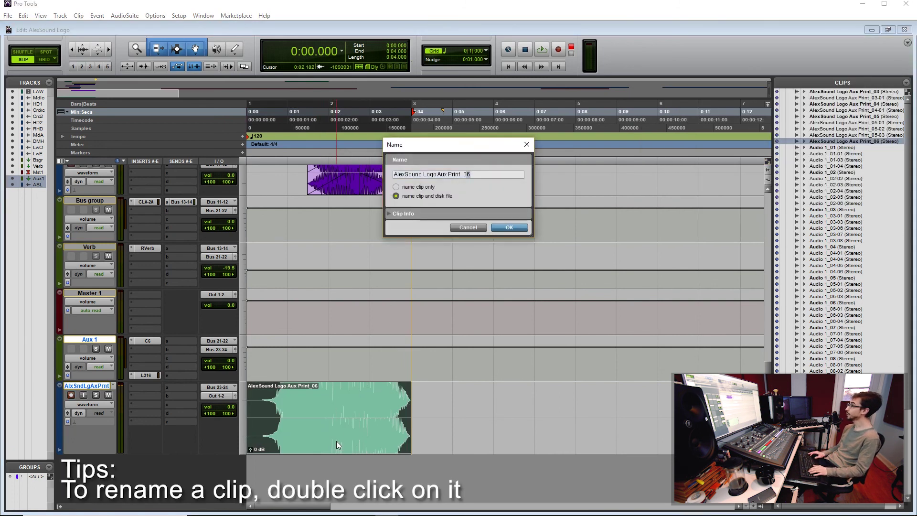
type("GOOD")
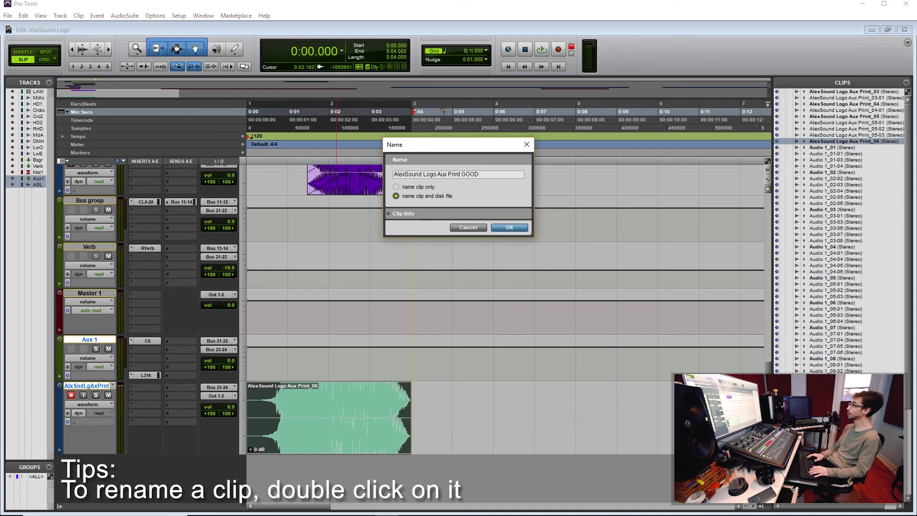
key("Return")
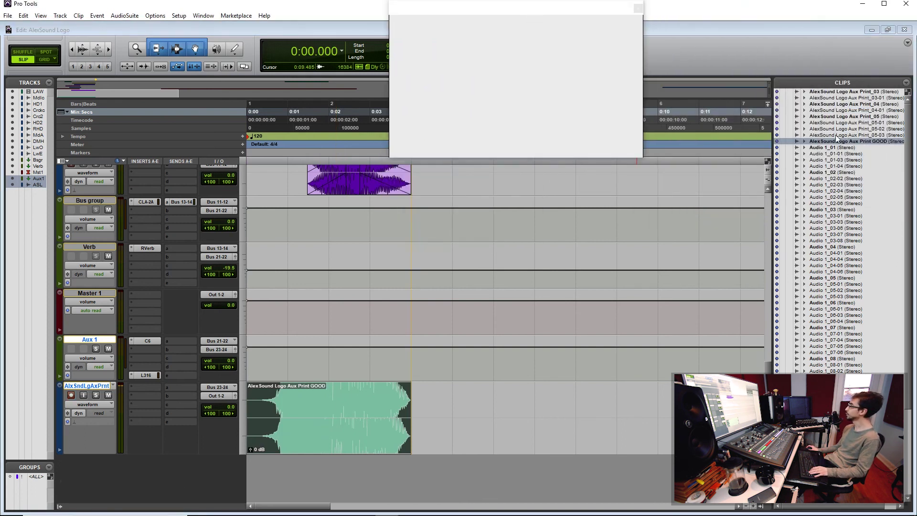
Step: Set up a file export of the AlexSound Logo Aux Print GOOD clip as interleaved WAV, 24 Bit, 44.1 kHz
right_click(831, 139)
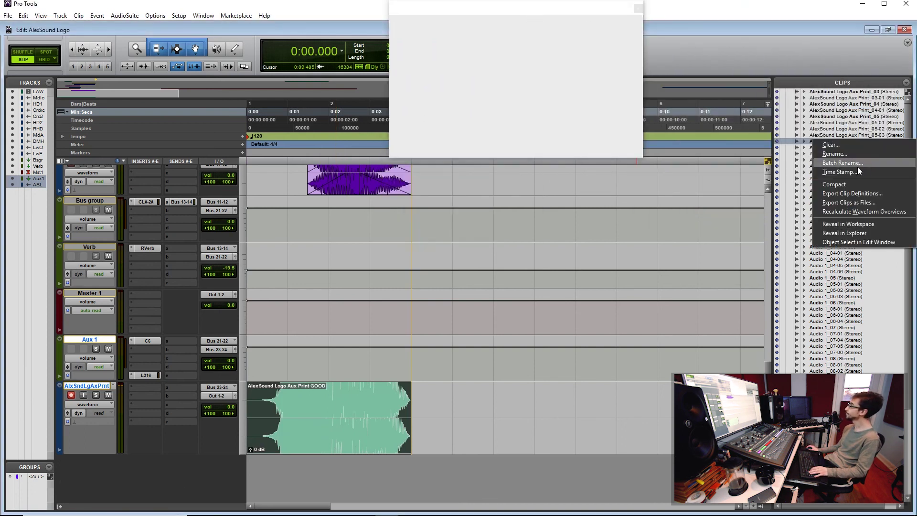
left_click(858, 202)
left_click(495, 138)
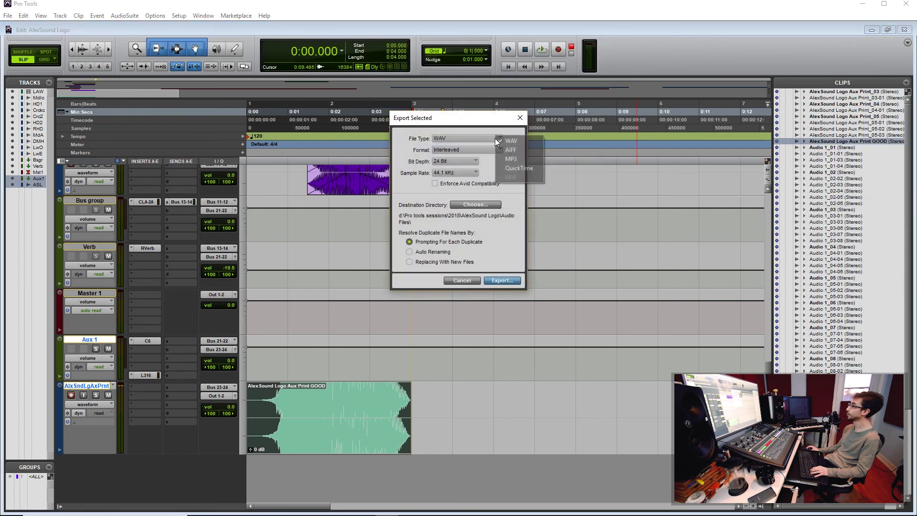
left_click(515, 201)
left_click(495, 151)
left_click(443, 167)
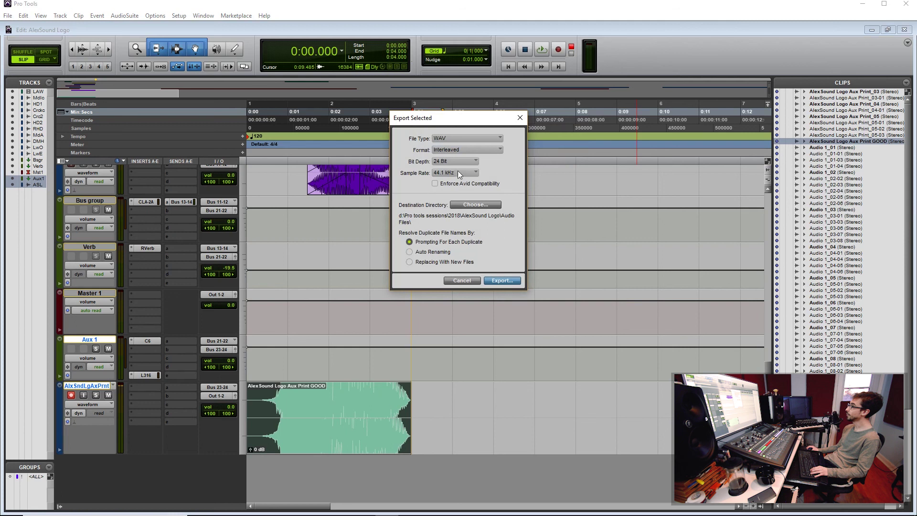
left_click(456, 138)
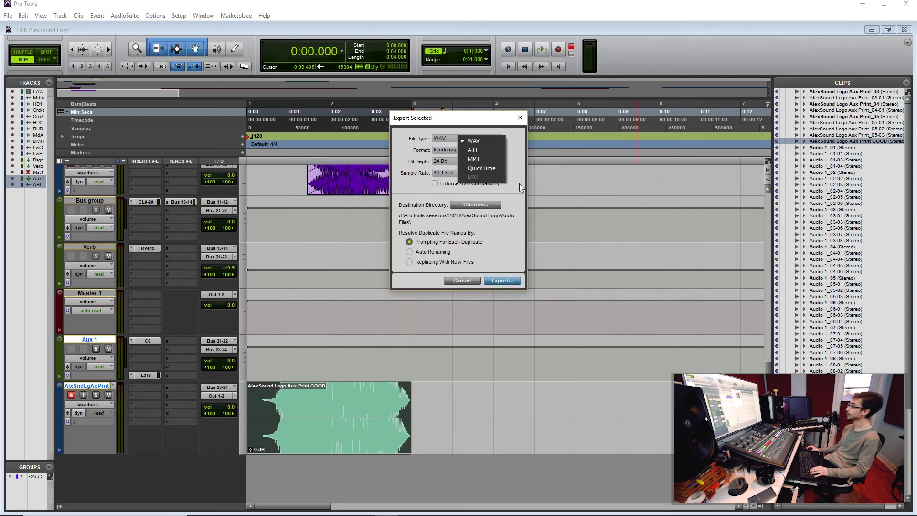
left_click(494, 171)
left_click(482, 140)
left_click(485, 143)
Step: Choose the session's Bounced Files folder as the destination and export the clip
left_click(482, 206)
left_click(454, 423)
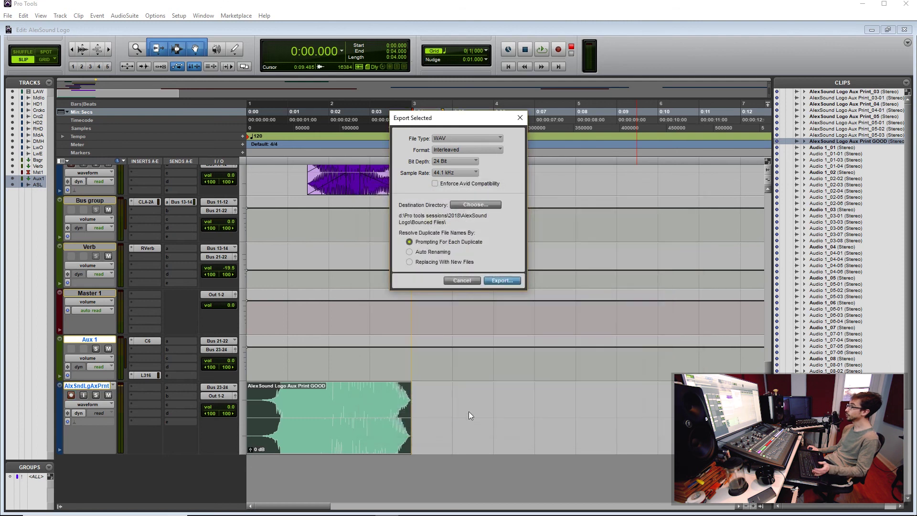
left_click(502, 281)
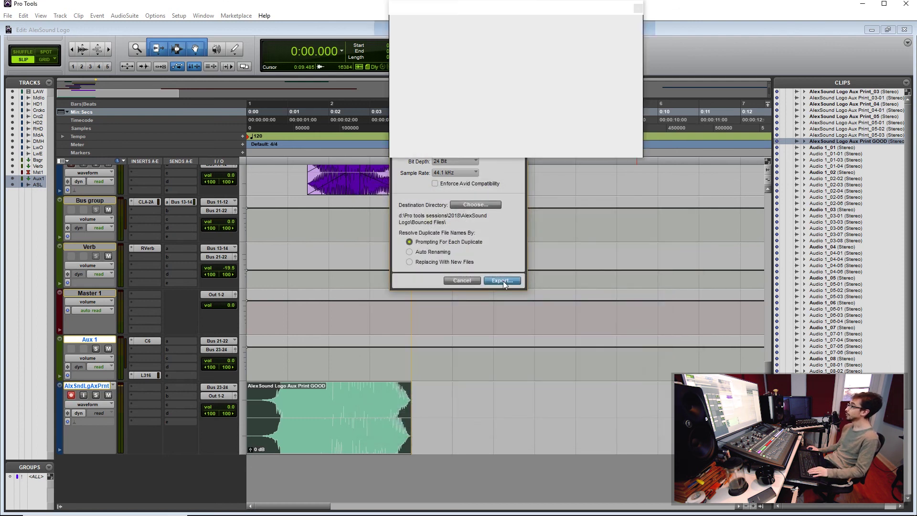
Step: Open the QuickTime bounce settings for the session containing the Logo Alexsound White background video
scroll(401, 235, "up", 10)
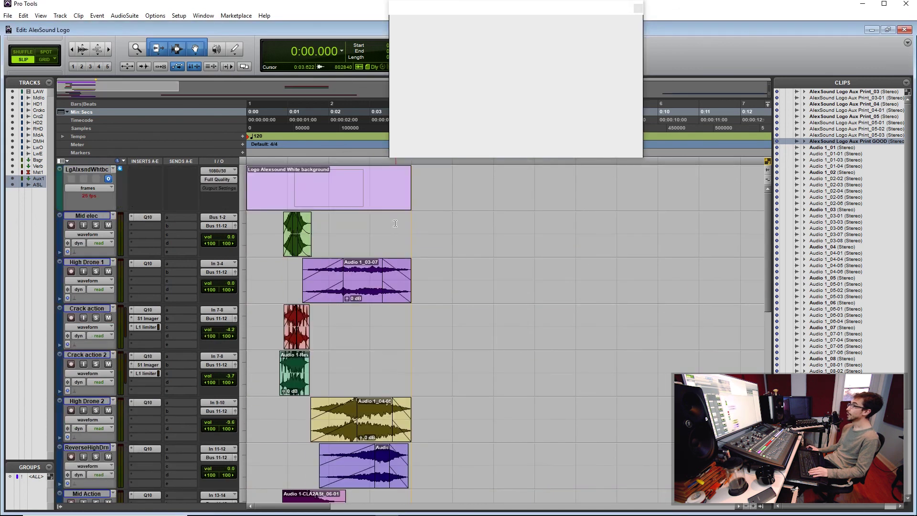
left_click(8, 16)
mouse_move(51, 133)
left_click(114, 145)
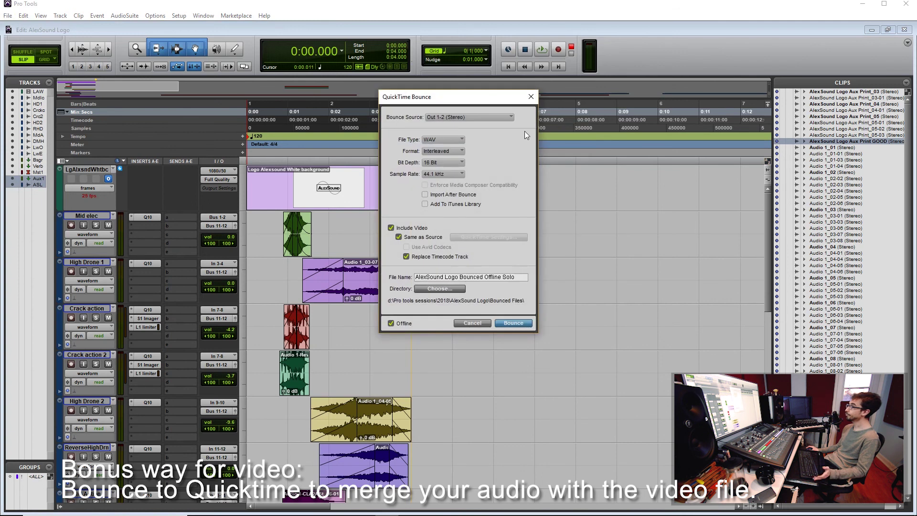